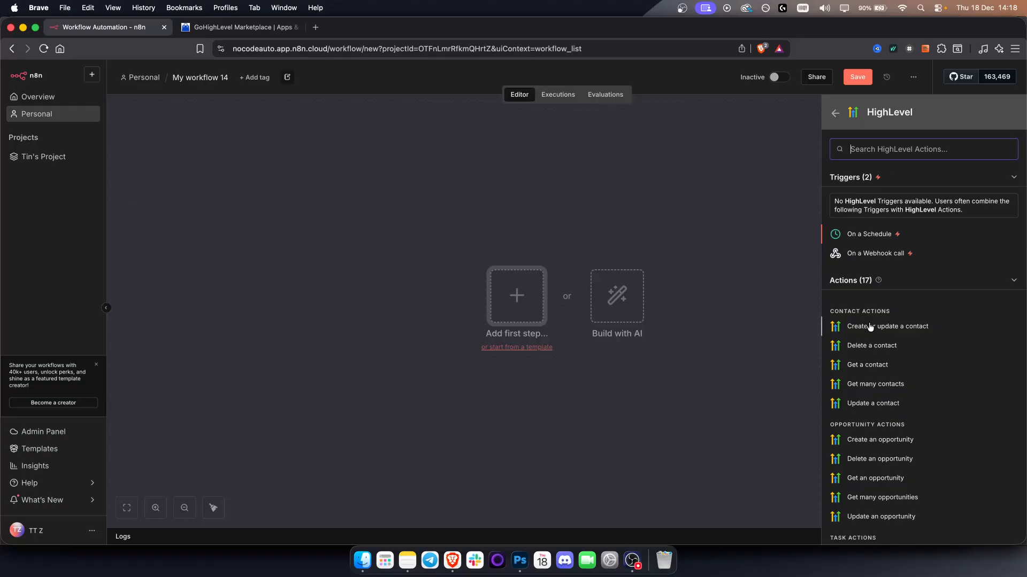
Add the HighLevel "Get a contact" action to the workflow and start a new credential for it.
left_click(860, 365)
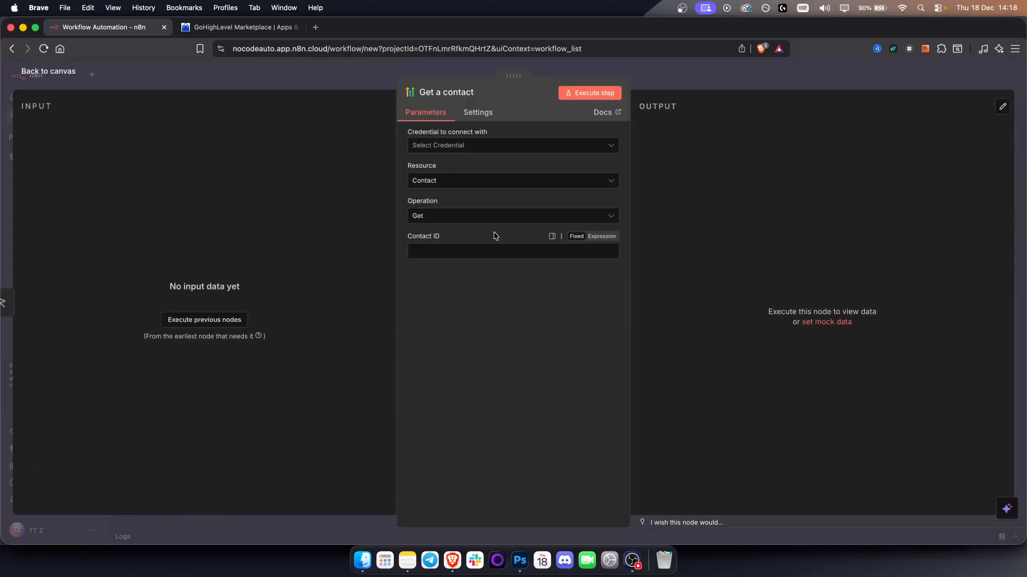
left_click(431, 147)
left_click(453, 171)
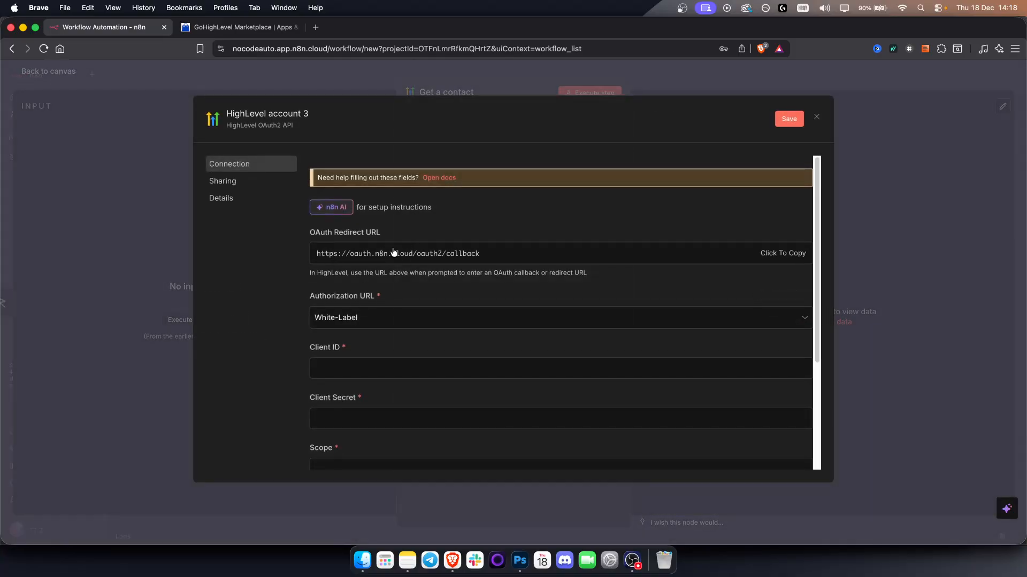
Copy the new HighLevel credential's OAuth Redirect URL and look over its remaining fields.
left_click(350, 259)
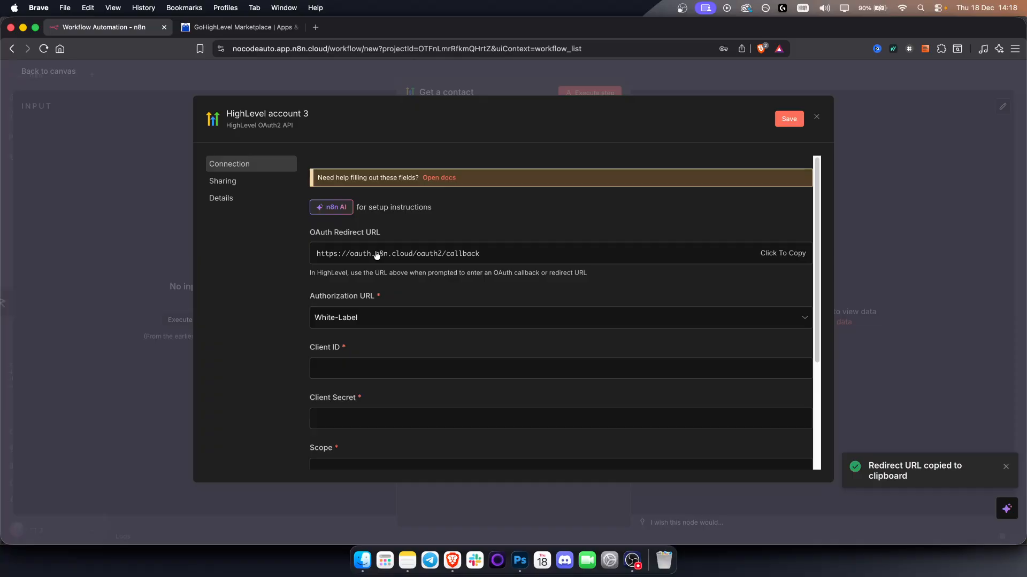
scroll(380, 278, "down", 2)
scroll(335, 321, "down", 4)
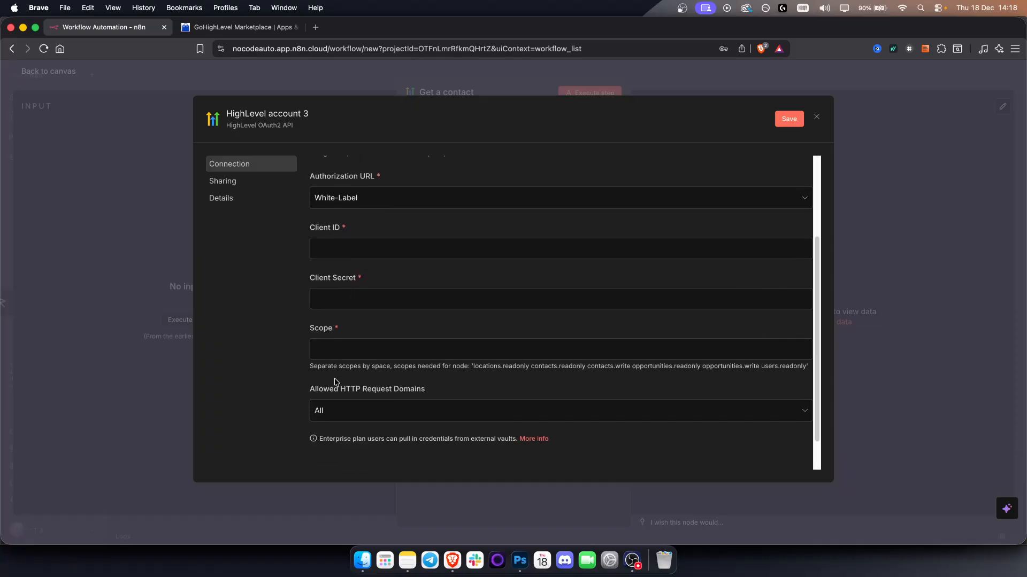
In the GoHighLevel Marketplace, create an app named "Test" with the default type, target user, installer and listing options.
left_click(230, 25)
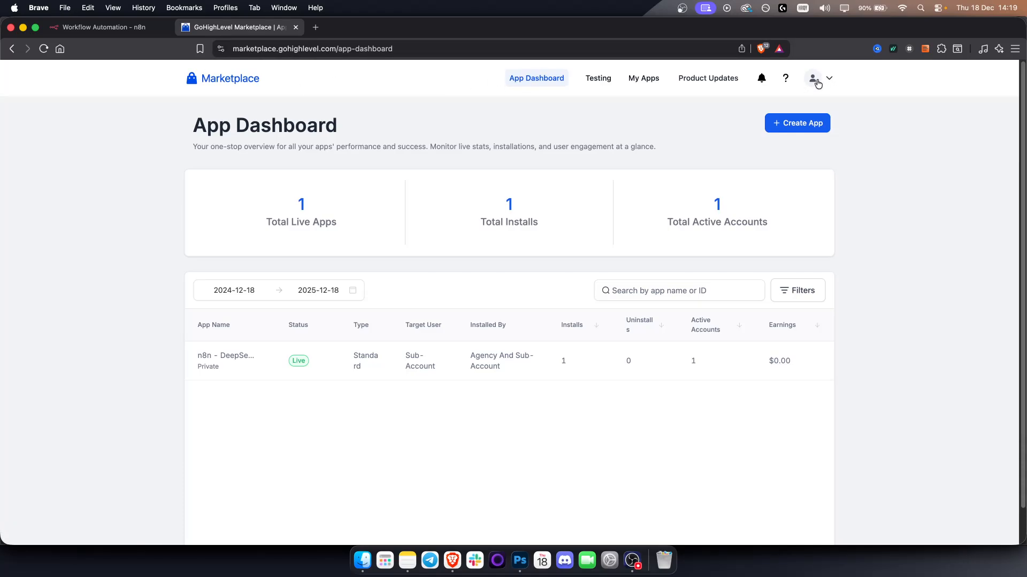
left_click(797, 123)
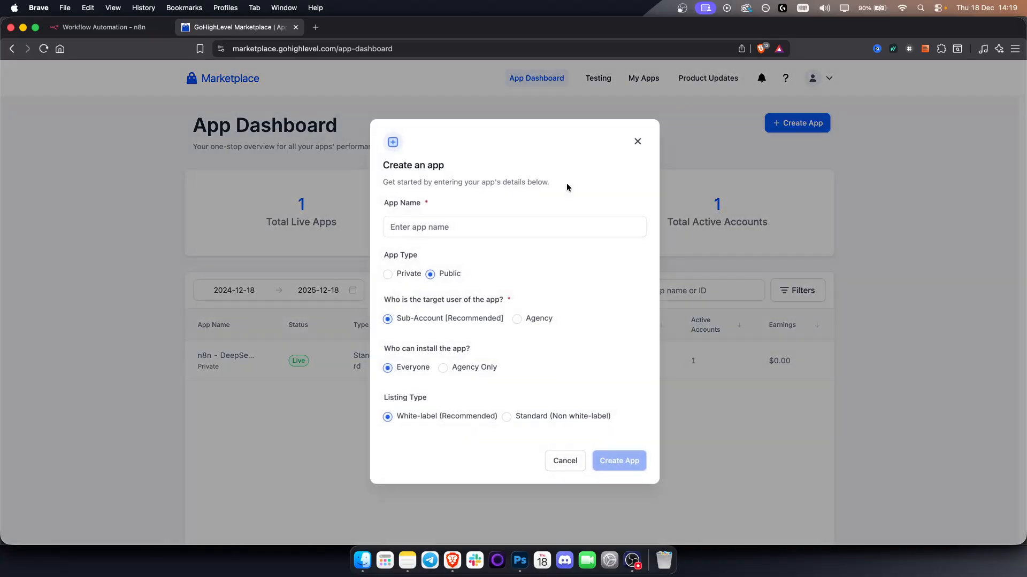
left_click(441, 235)
type("Test")
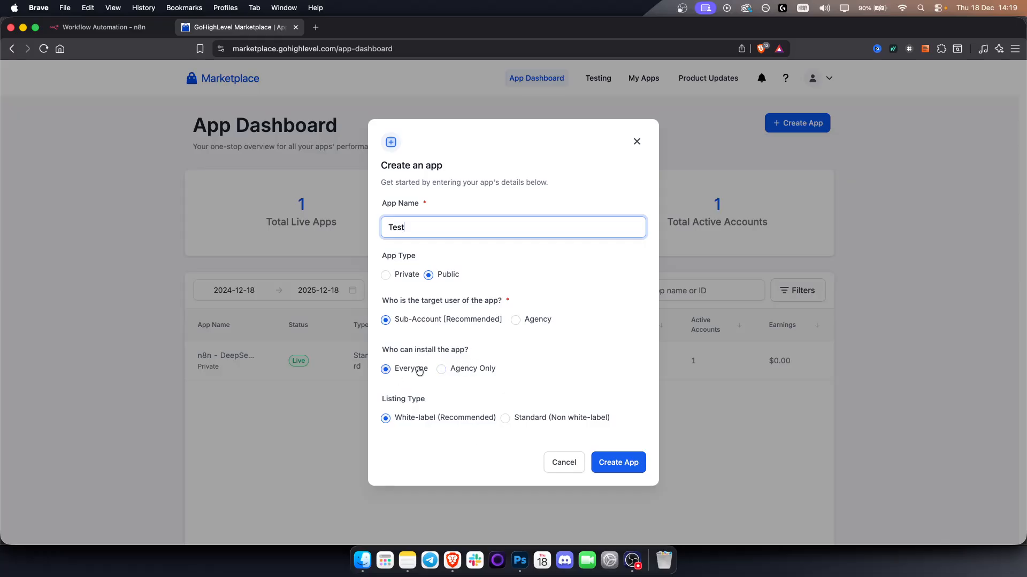
left_click(612, 470)
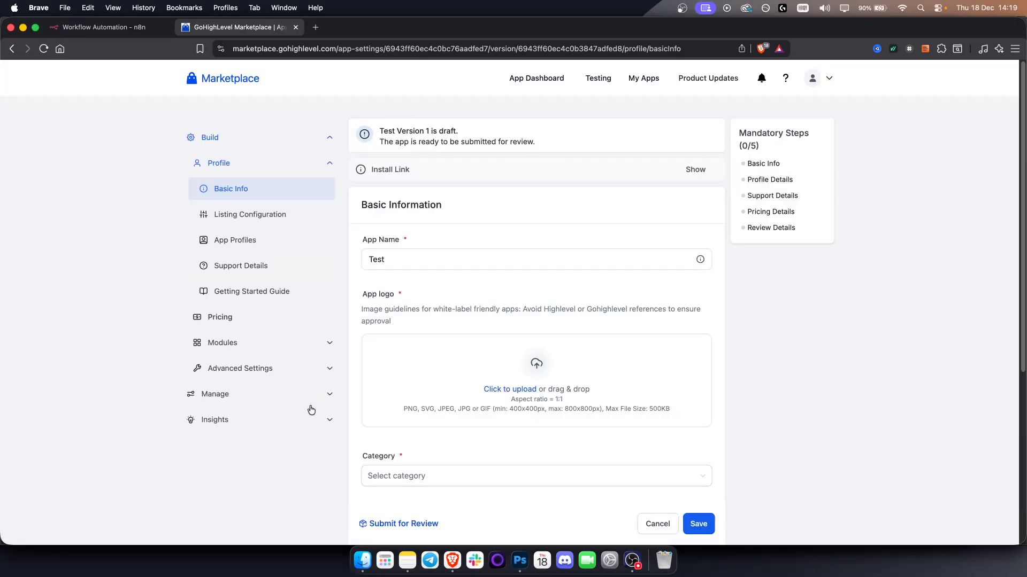
left_click(286, 371)
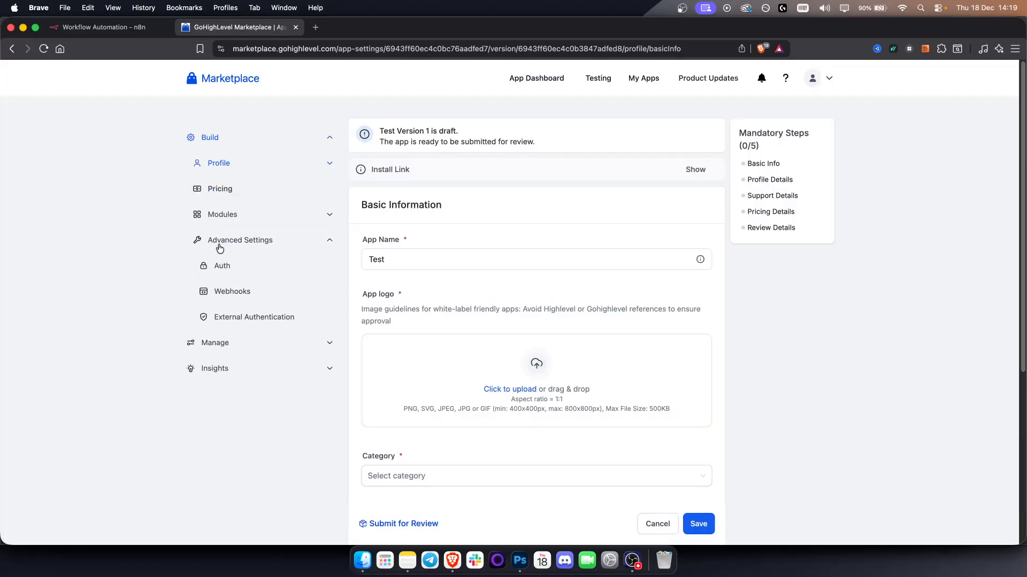
left_click(225, 268)
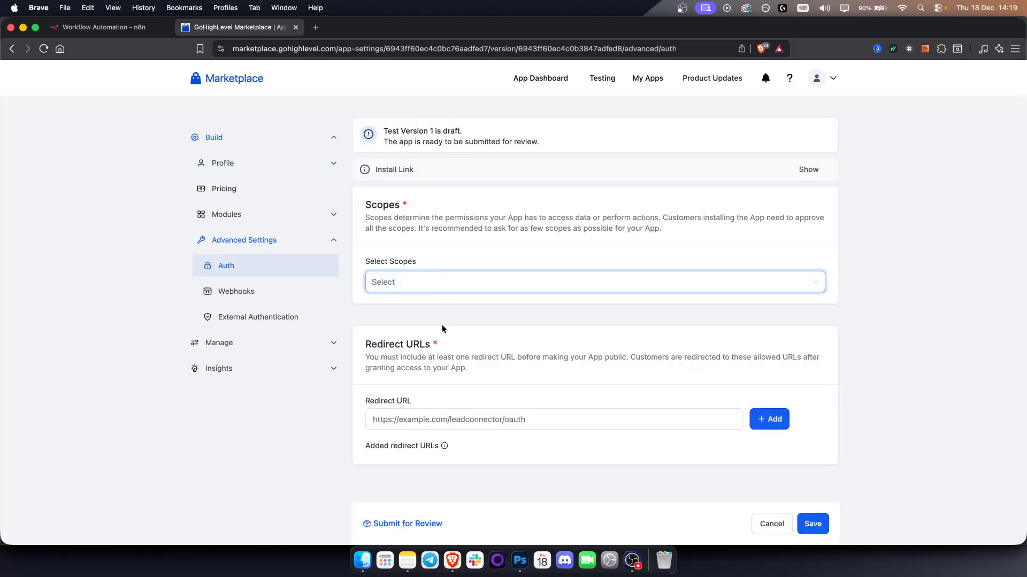
left_click(490, 420)
key("super+v")
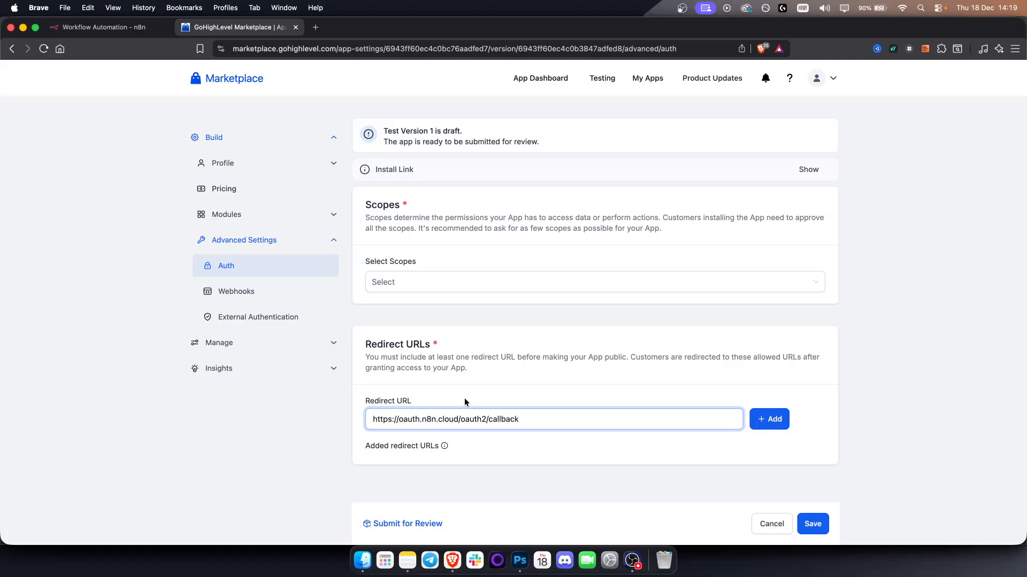
left_click(769, 421)
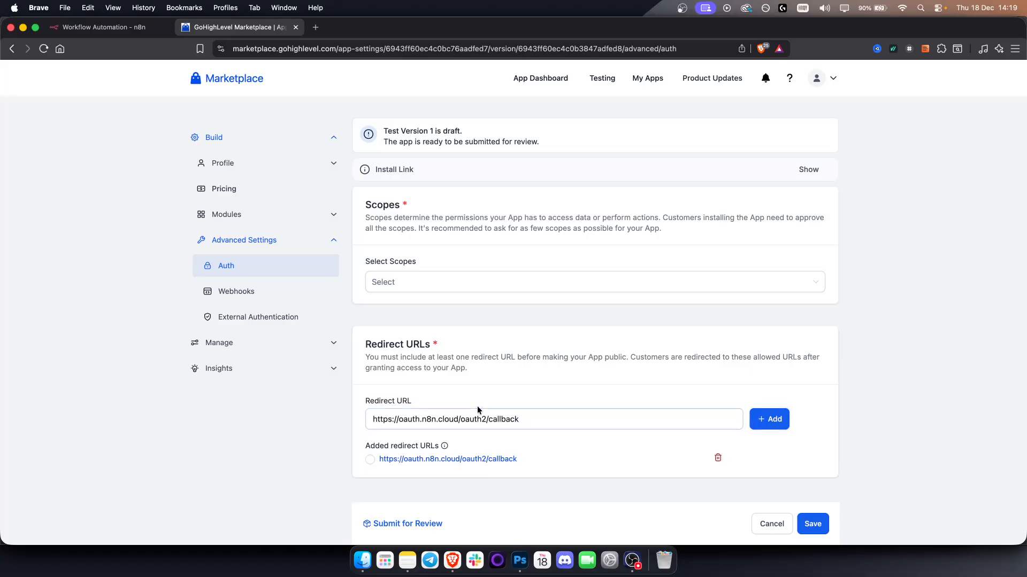
Return to n8n and close the unfinished HighLevel credential without connecting to check the node's resource.
left_click(413, 282)
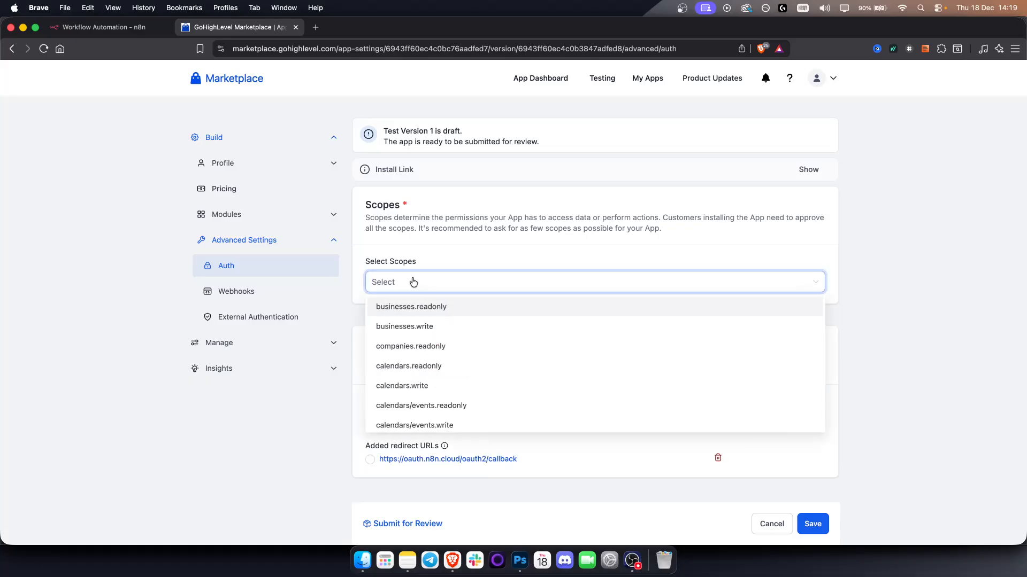
left_click(104, 27)
scroll(378, 239, "up", 1)
scroll(379, 239, "up", 2)
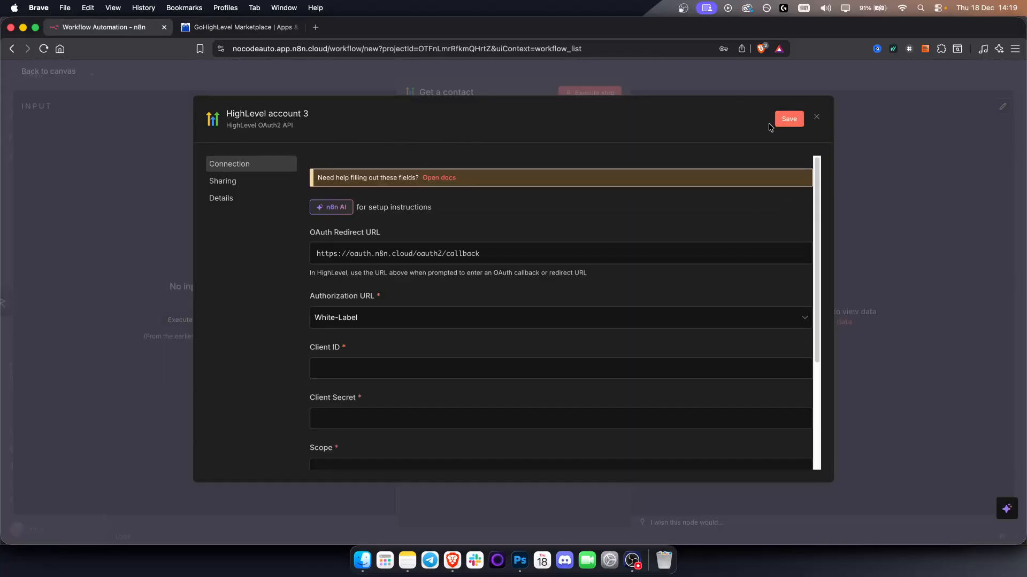
left_click(814, 118)
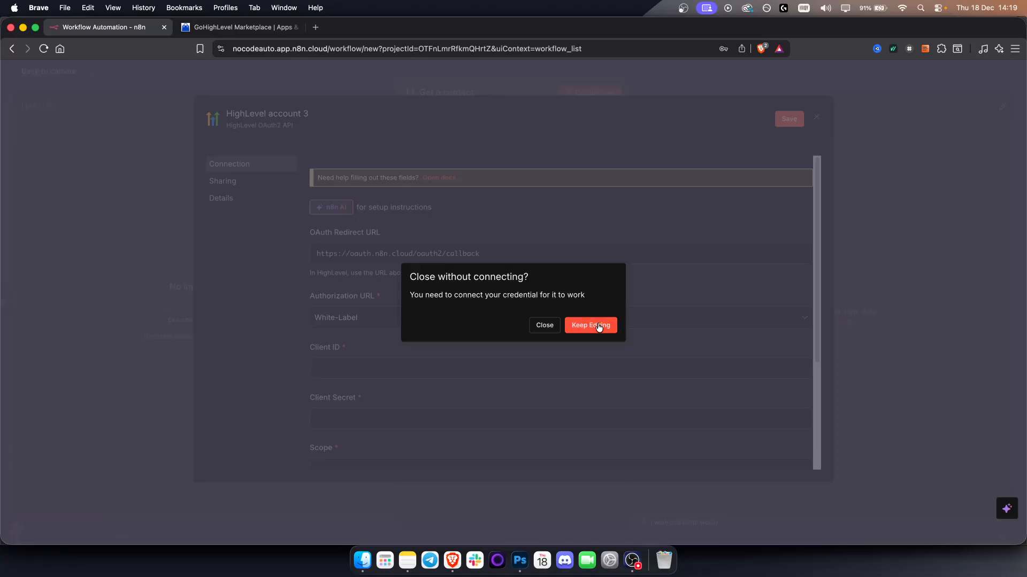
left_click(545, 326)
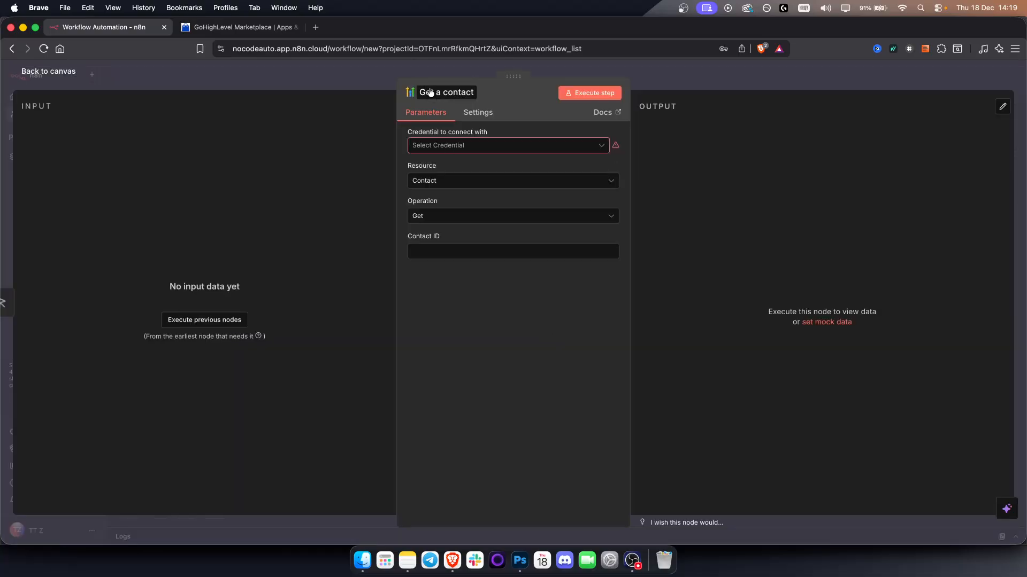
Back in the Marketplace, add the scopes contacts.readonly and contacts.write to the Test app and save its Auth settings.
left_click(209, 25)
left_click(422, 288)
type("contact")
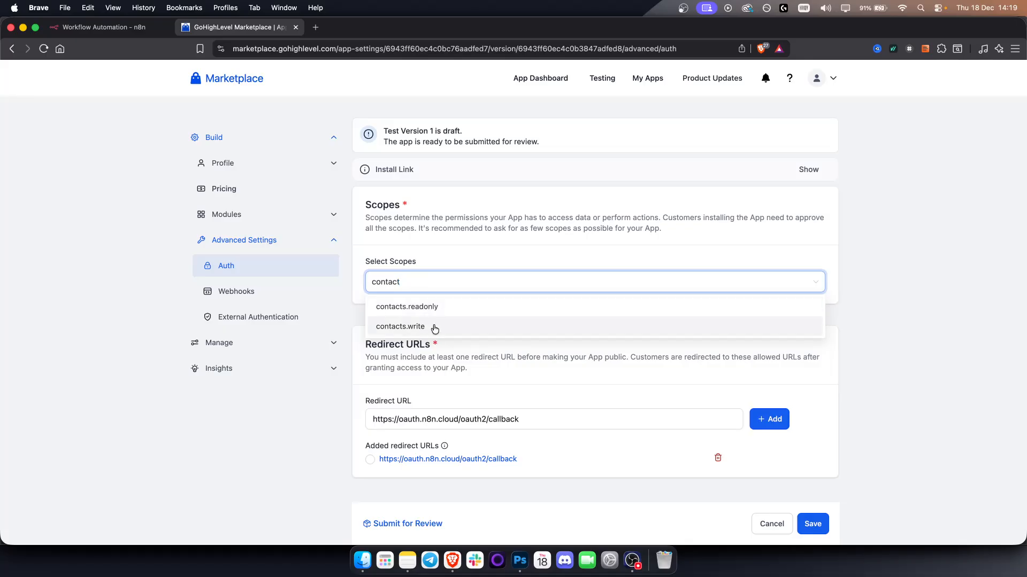
left_click(432, 309)
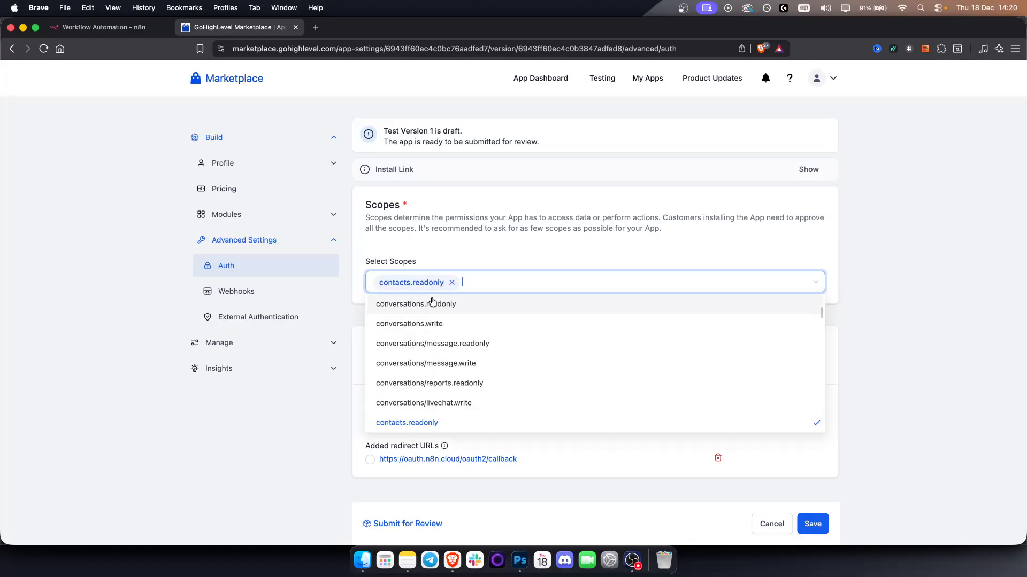
type("conta")
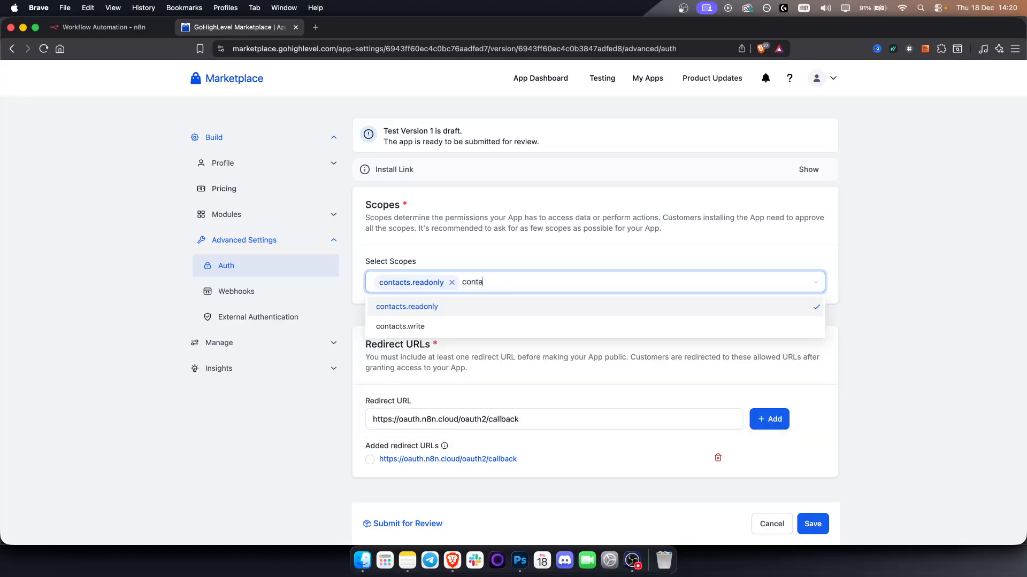
left_click(500, 327)
left_click(629, 311)
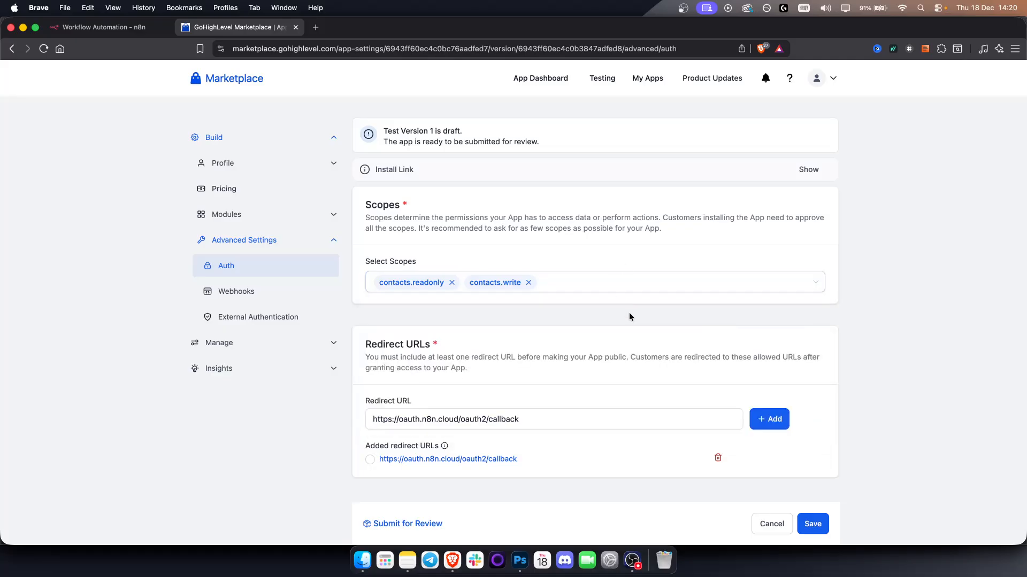
left_click(814, 524)
Return to n8n and start a new HighLevel credential for the "Get a contact" node.
left_click(102, 27)
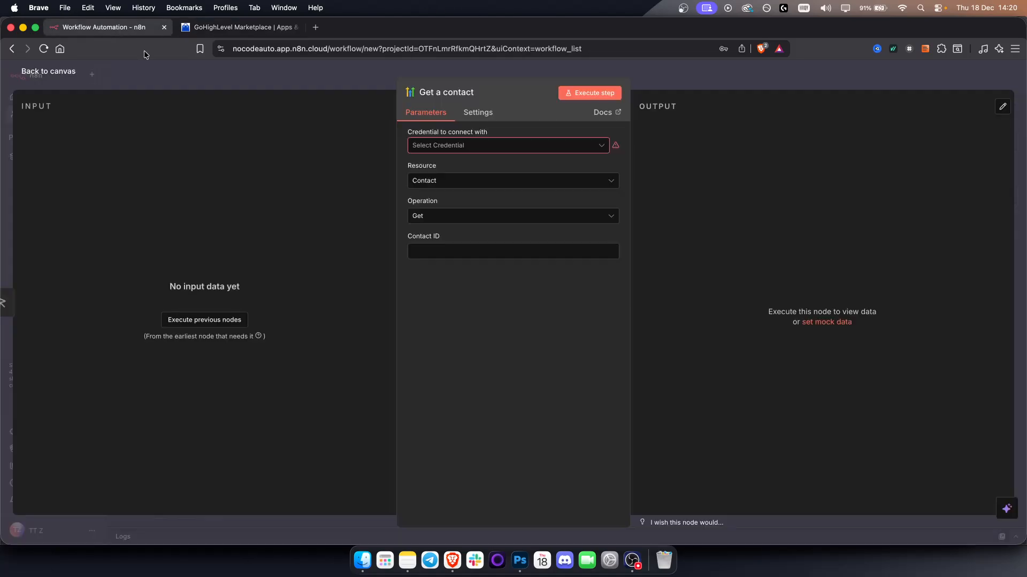
left_click(577, 152)
left_click(484, 175)
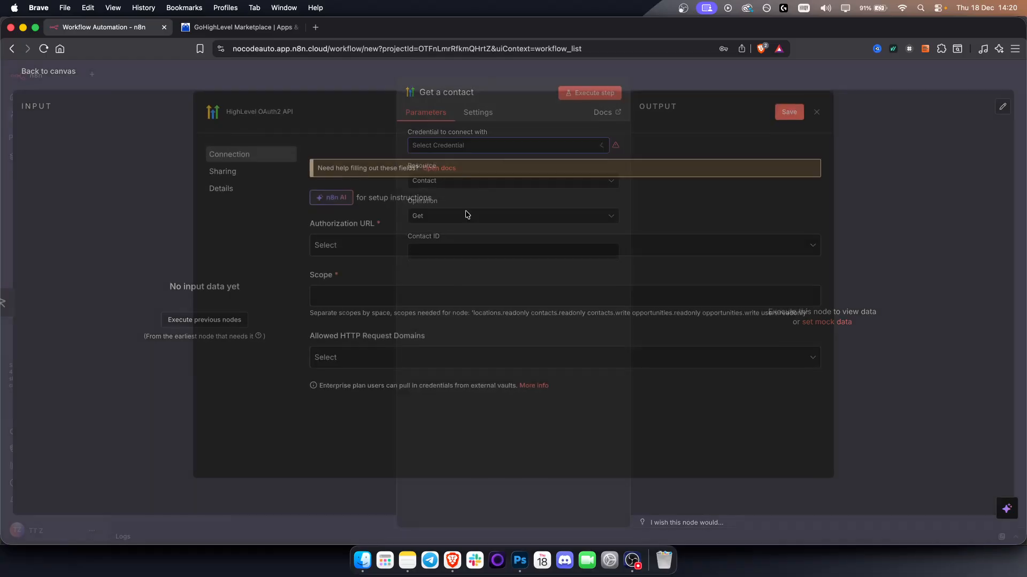
scroll(367, 323, "down", 1)
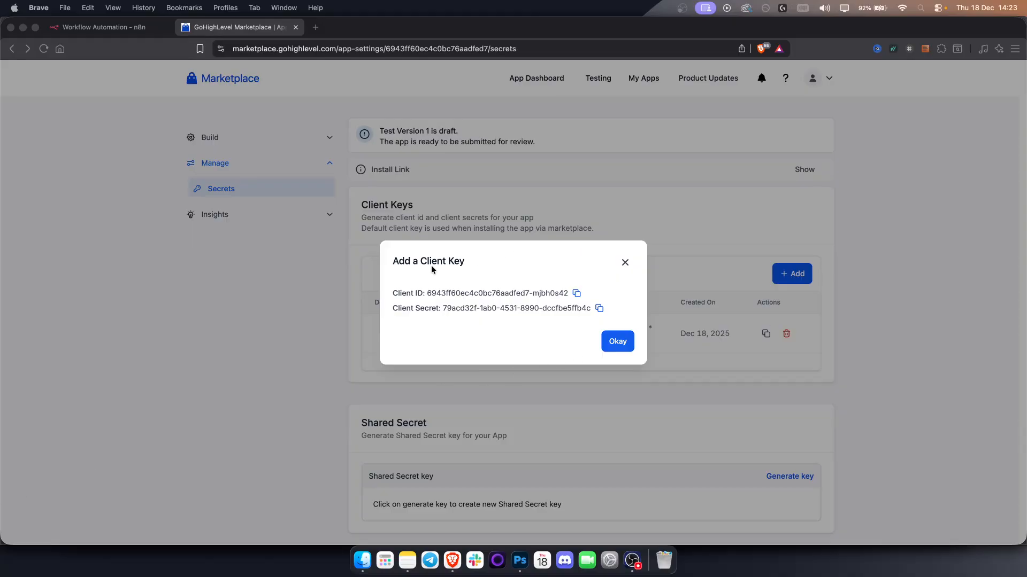
Copy the Test app's Client ID from the Marketplace into the Client ID field of the n8n credential.
left_click(424, 298)
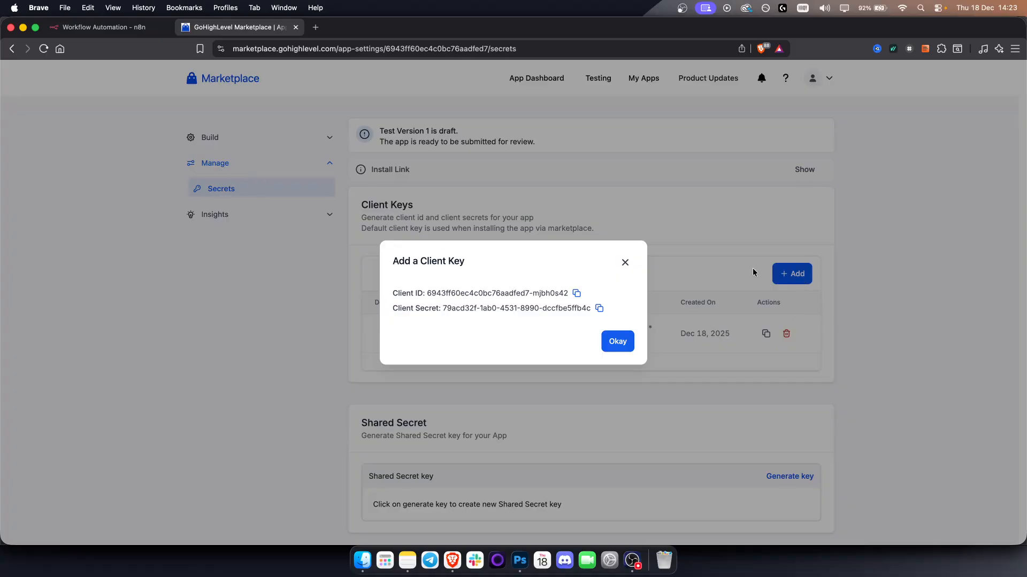
left_click(575, 294)
left_click(102, 26)
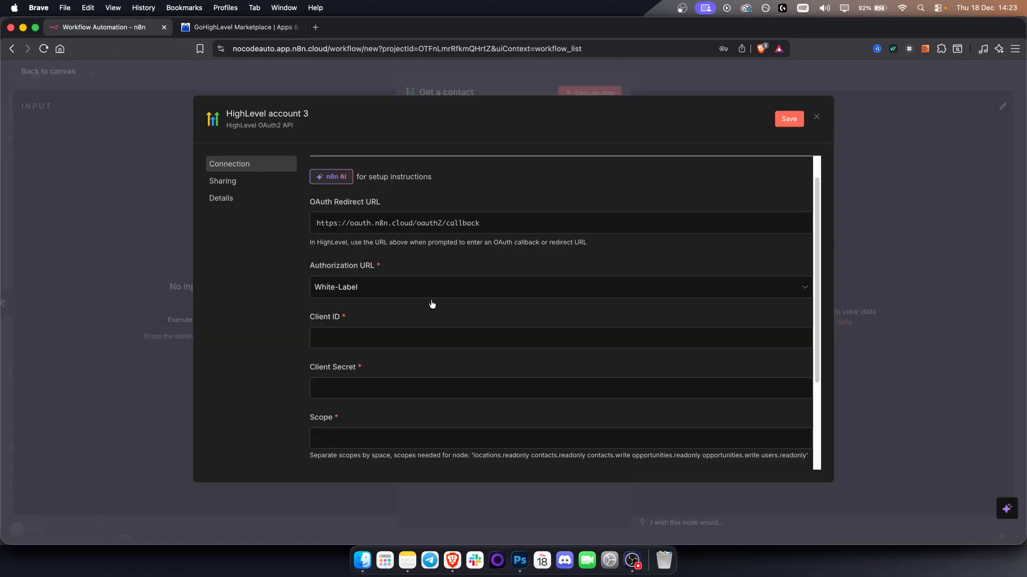
left_click(370, 342)
key("super+v")
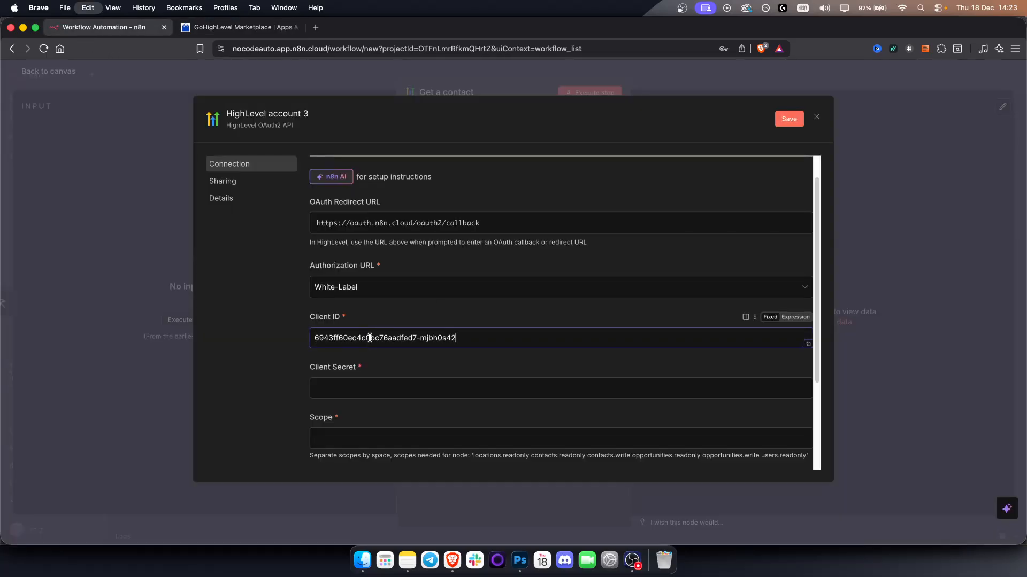
Copy the app's client secret from the Marketplace into the Client Secret field of the n8n credential.
left_click(244, 27)
left_click(599, 309)
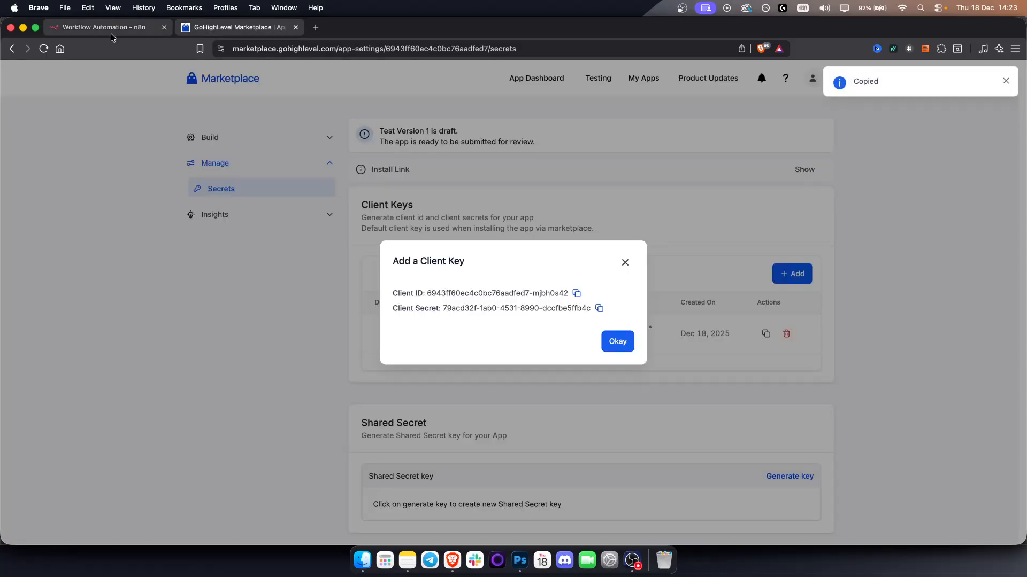
left_click(110, 33)
left_click(346, 391)
key("super+v")
left_click(293, 409)
Open the credential's n8n documentation and copy the OAuth2 scopes listed from locations.readonly to users.readonly.
scroll(378, 434, "down", 1)
scroll(389, 417, "up", 2)
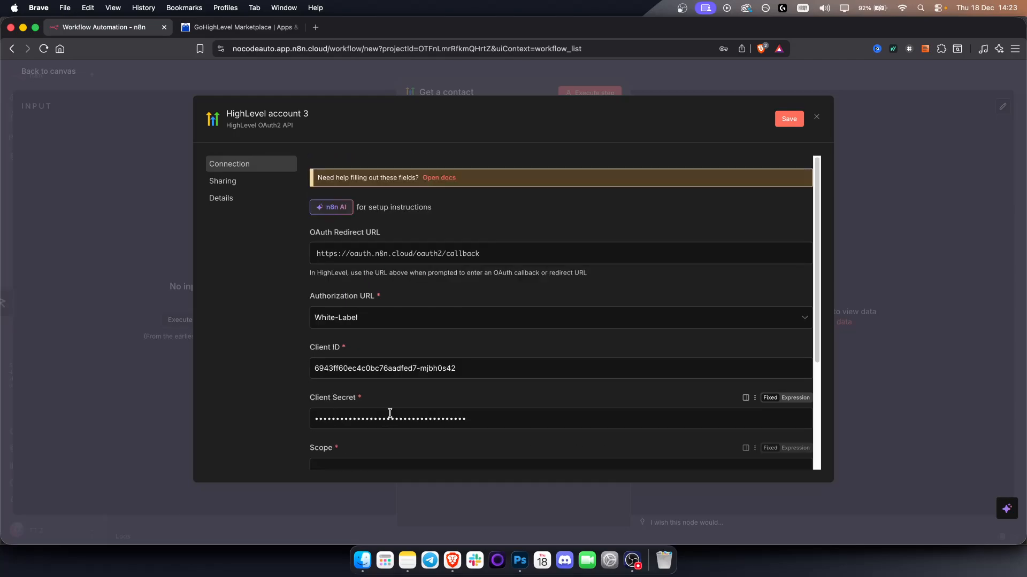
left_click(437, 178)
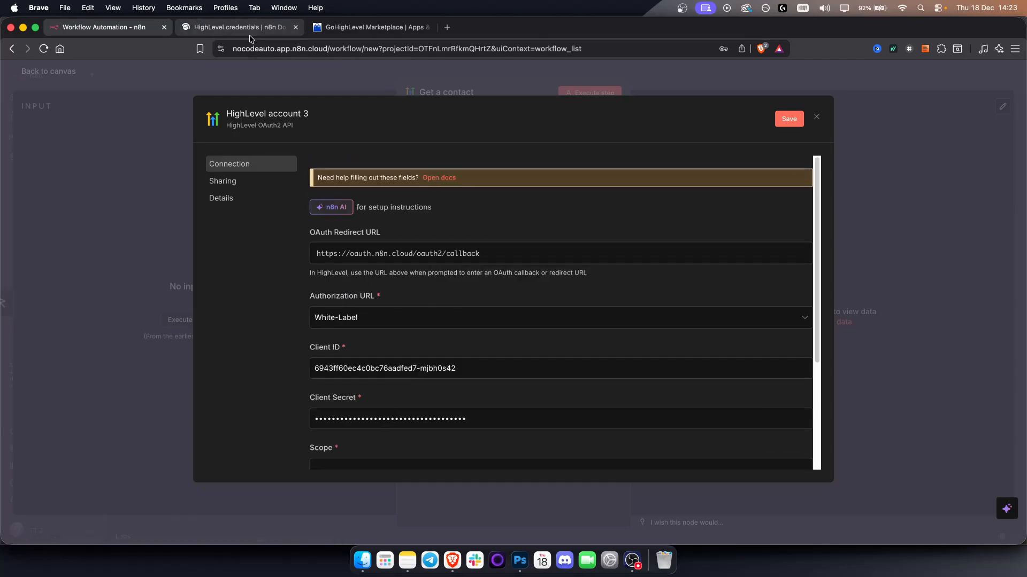
left_click(249, 33)
scroll(460, 377, "down", 4)
scroll(460, 377, "down", 8)
left_click_drag(350, 271, 482, 377)
right_click(416, 271)
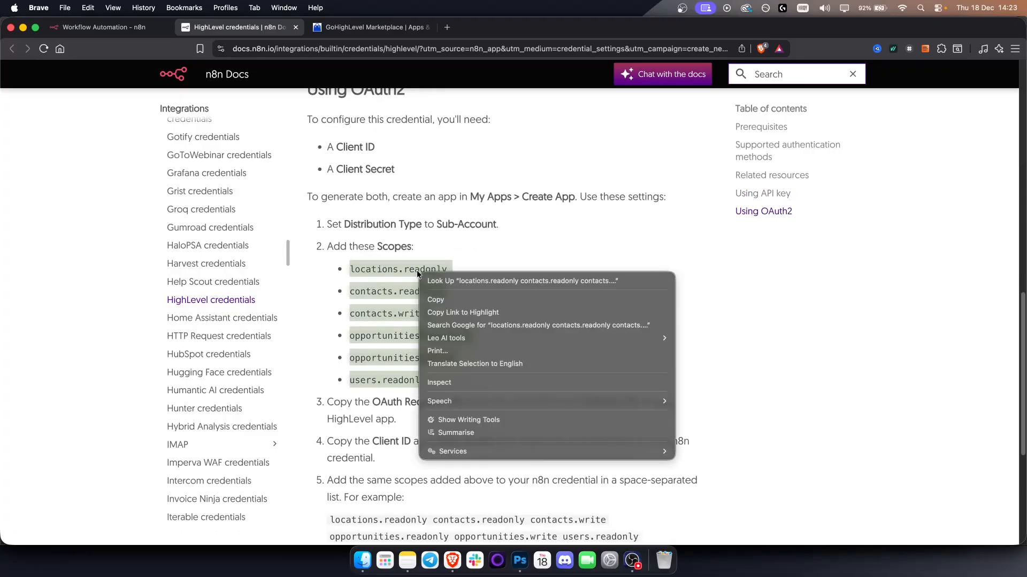
left_click(430, 295)
Paste the copied scopes, locations.readonly through users.readonly, into the Scope field of the n8n HighLevel credential.
left_click(118, 30)
scroll(374, 455, "down", 2)
left_click(363, 438)
key("super+v")
scroll(588, 375, "down", 4)
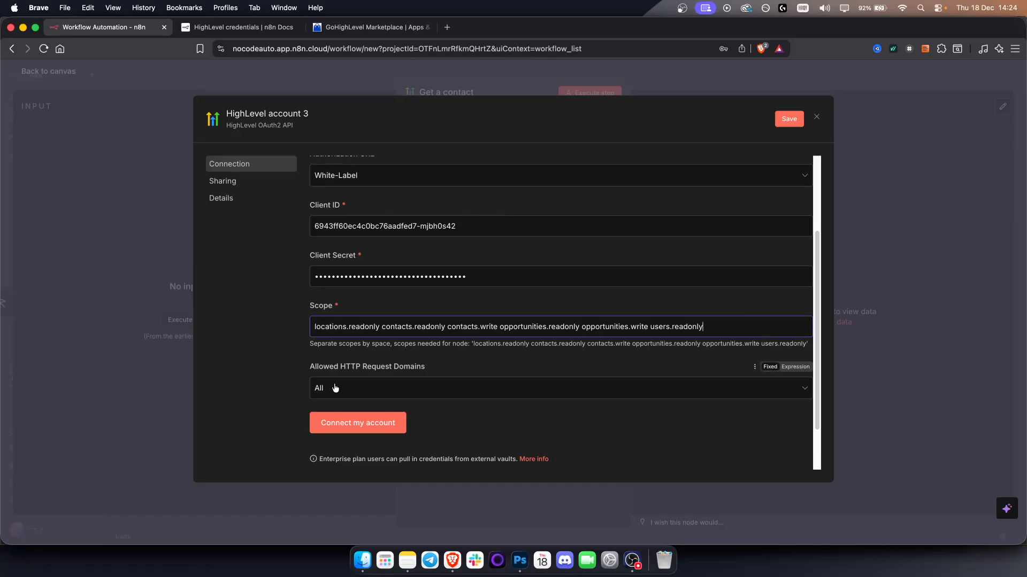
Start connecting the HighLevel account, open the CRM sign-in page, dismiss its notification request and return to n8n.
left_click(358, 423)
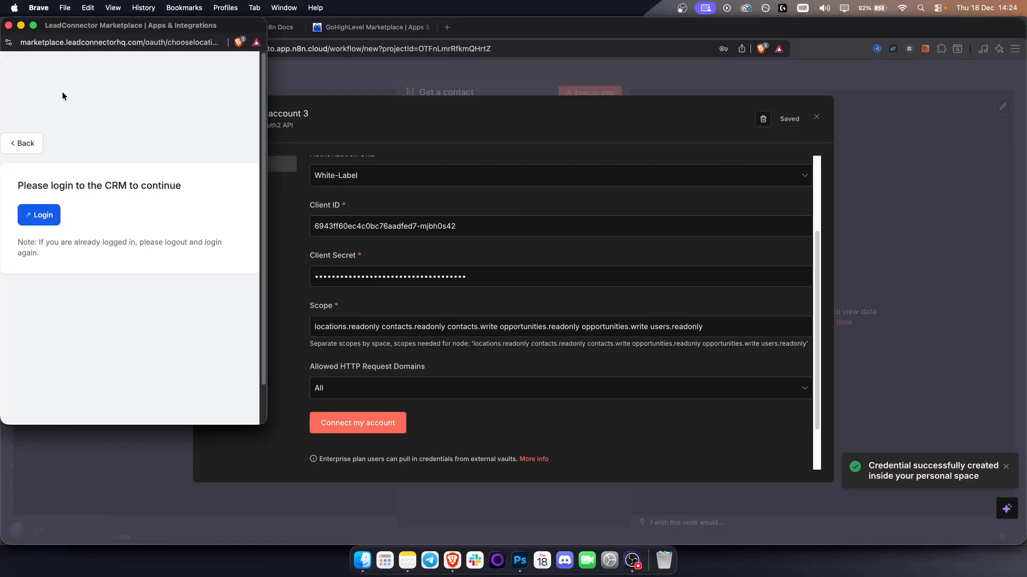
left_click(43, 225)
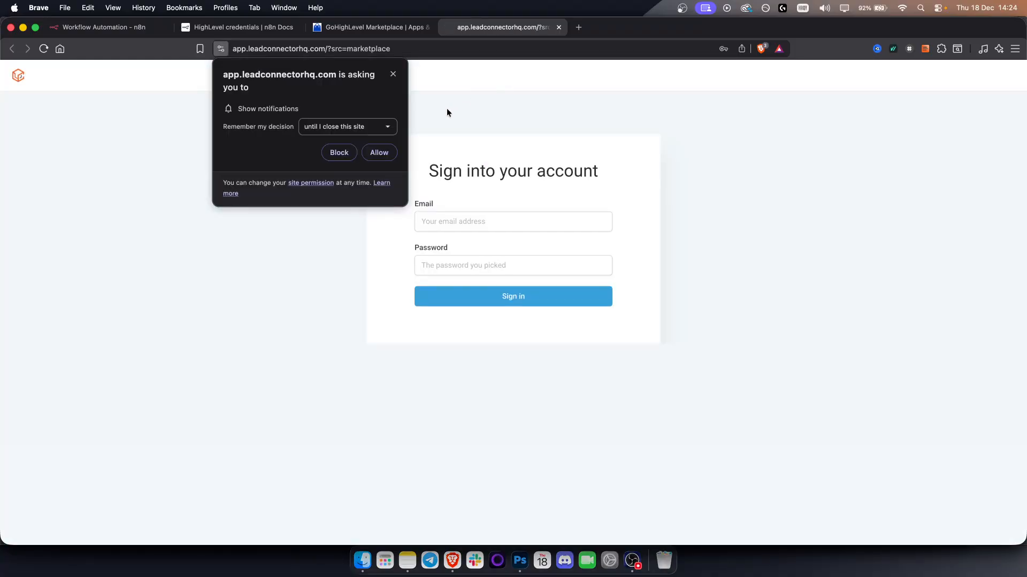
left_click(392, 75)
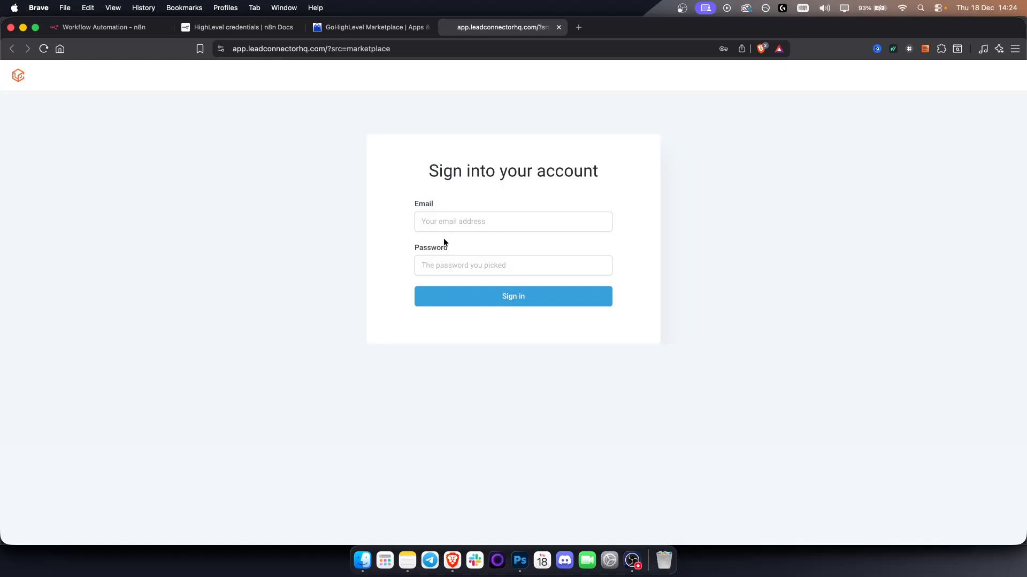
left_click(99, 31)
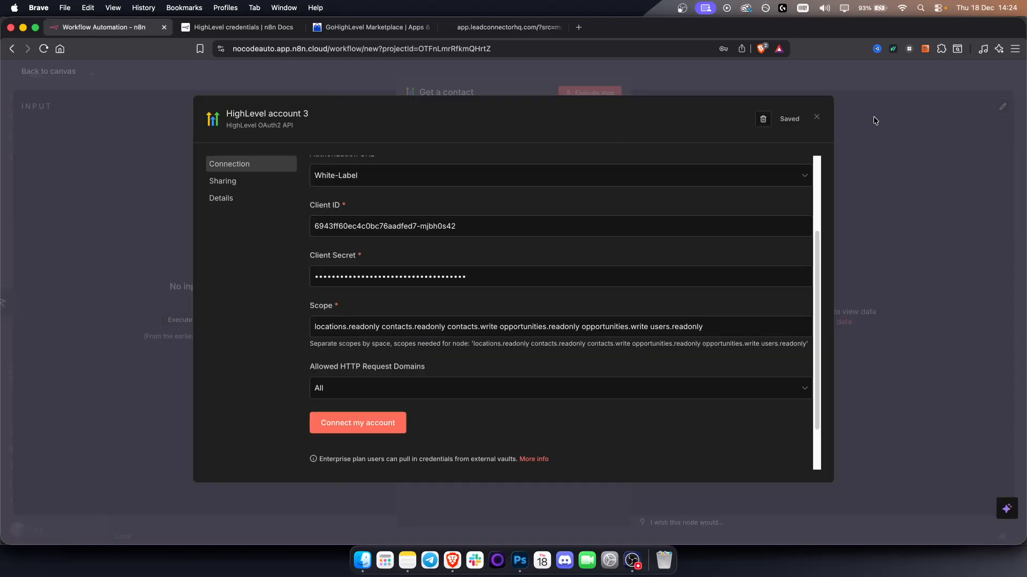
Close the HighLevel credential without connecting it, return to the workflow canvas and dismiss the browser's offer to save the password.
left_click(817, 118)
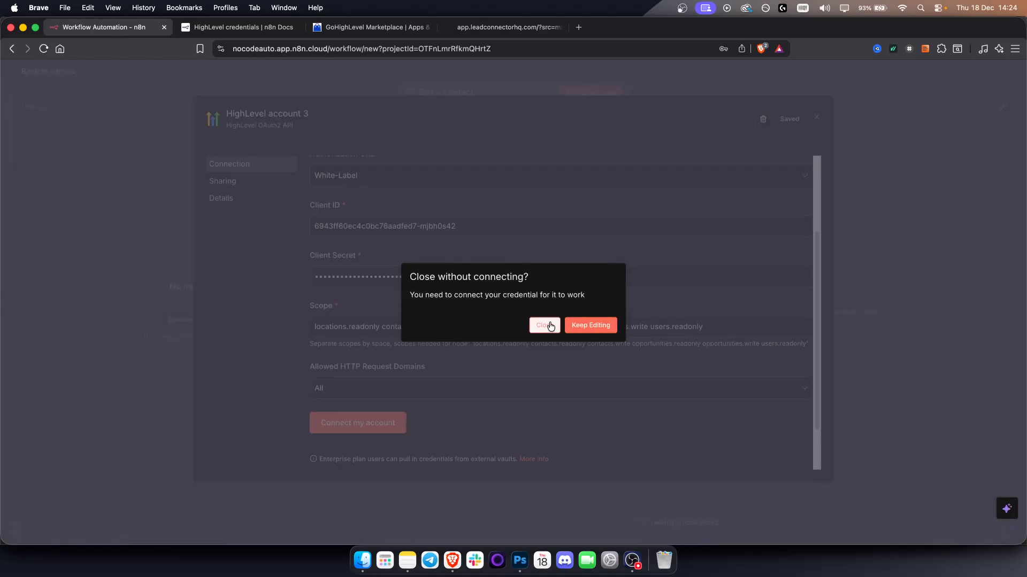
left_click(550, 327)
left_click(568, 60)
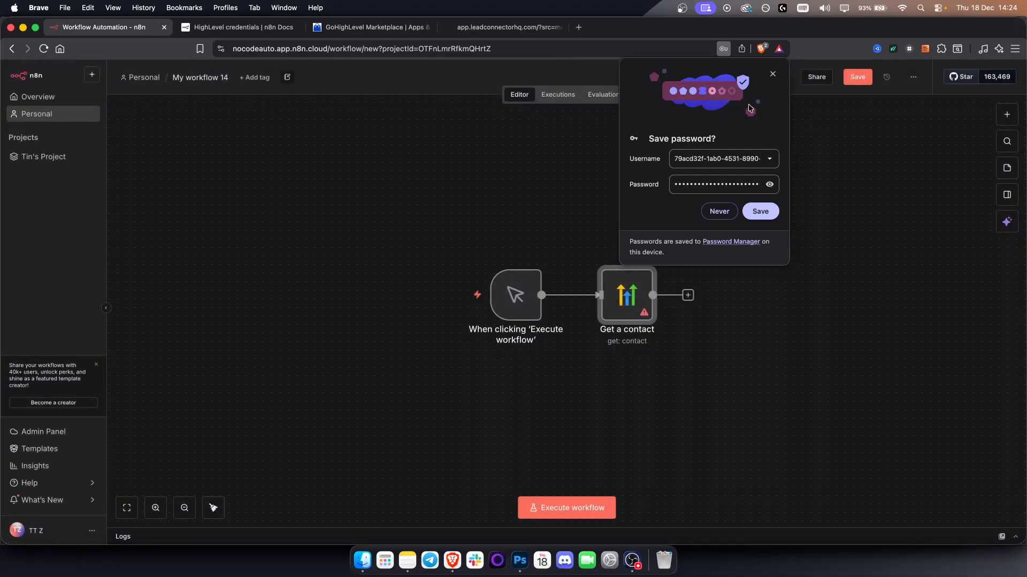
left_click(774, 75)
Move the "Get a contact" node slightly away from the trigger and add an HTTP Request node branching from the manual trigger.
left_click_drag(715, 389, 646, 341)
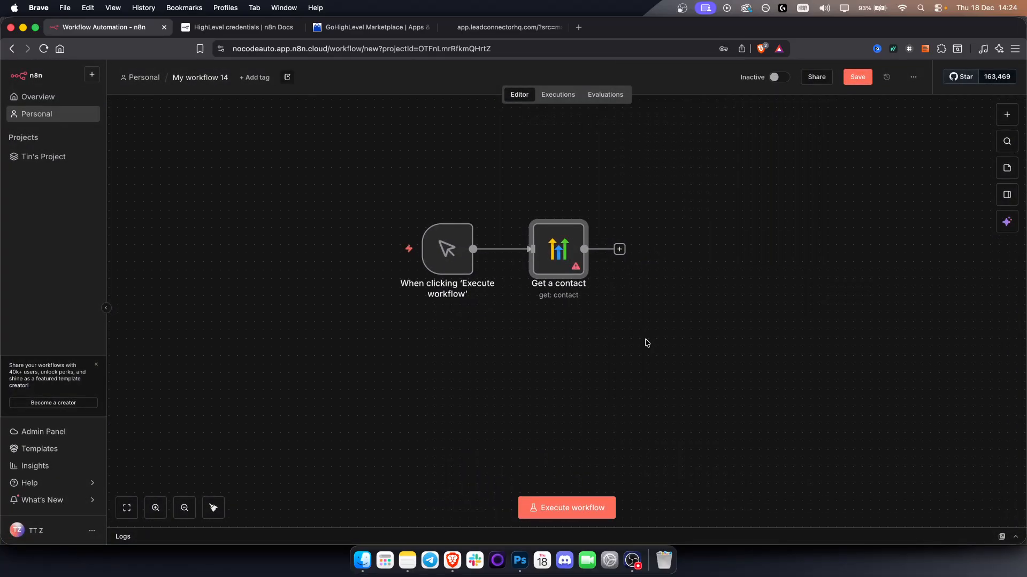
left_click_drag(693, 379, 635, 364)
left_click_drag(502, 236, 537, 236)
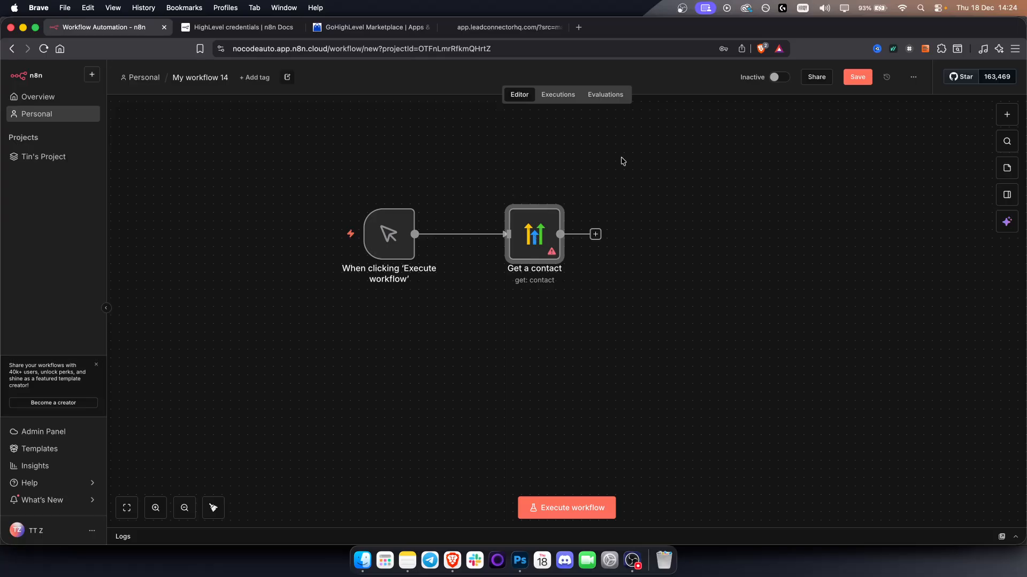
left_click_drag(415, 234, 517, 387)
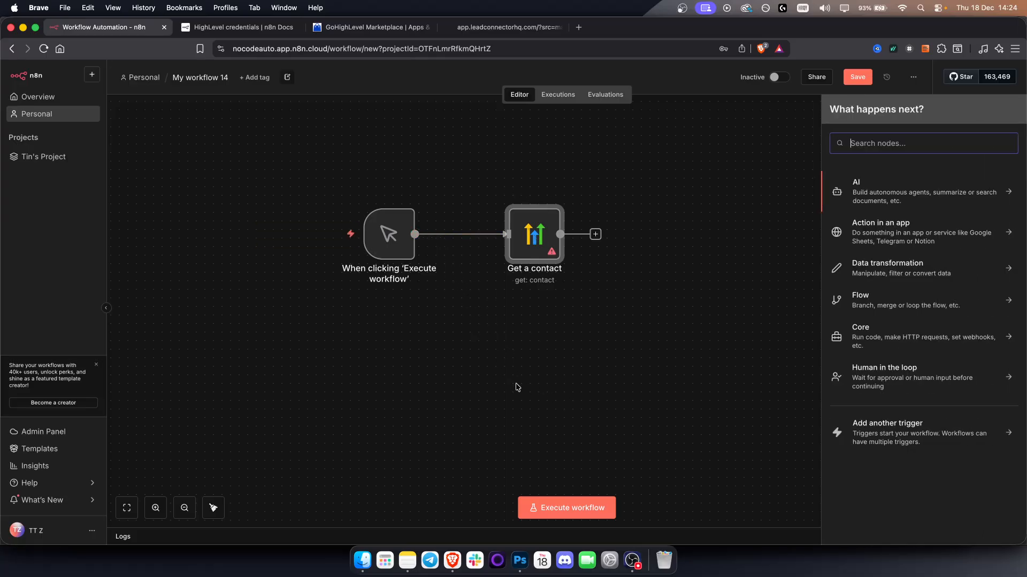
type("http")
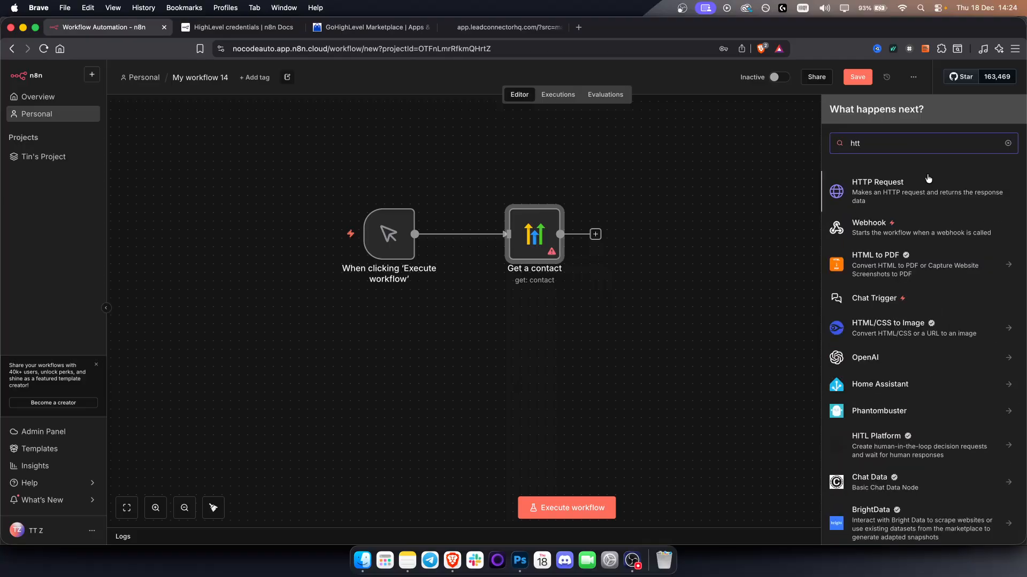
key("Return")
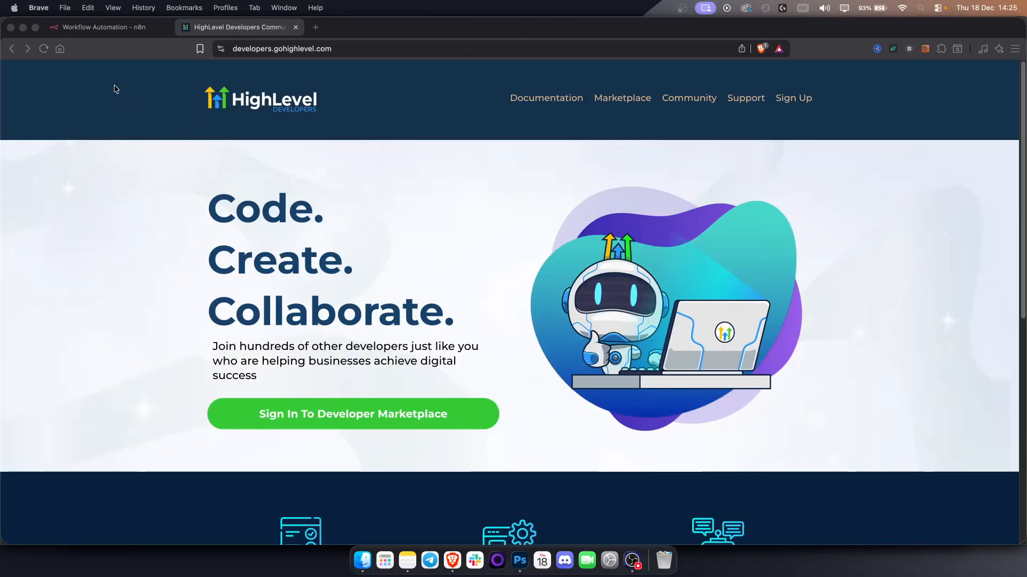
Open the HighLevel API documentation from the developers site and go to its Authentication Guide.
left_click(349, 49)
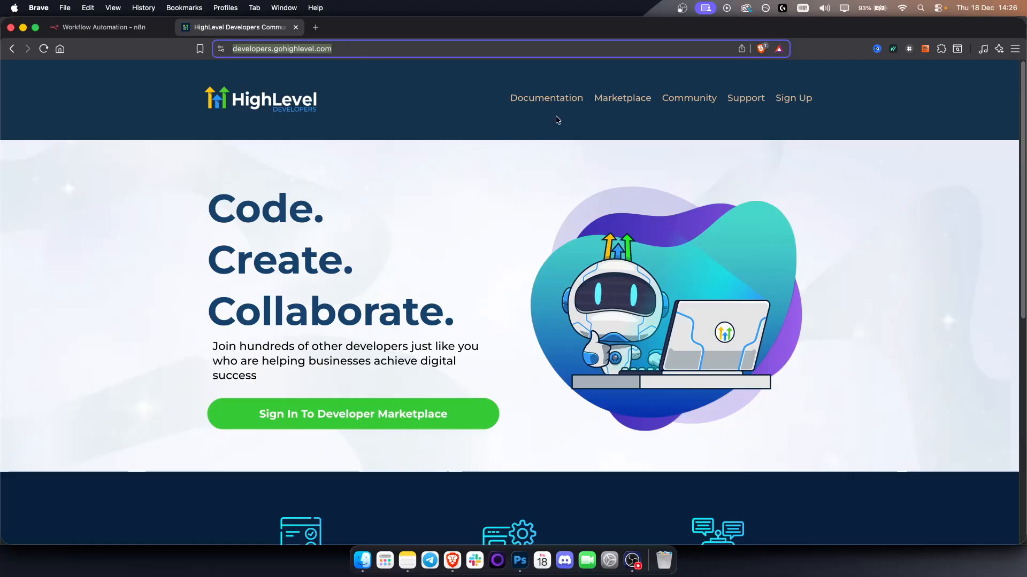
left_click(554, 99)
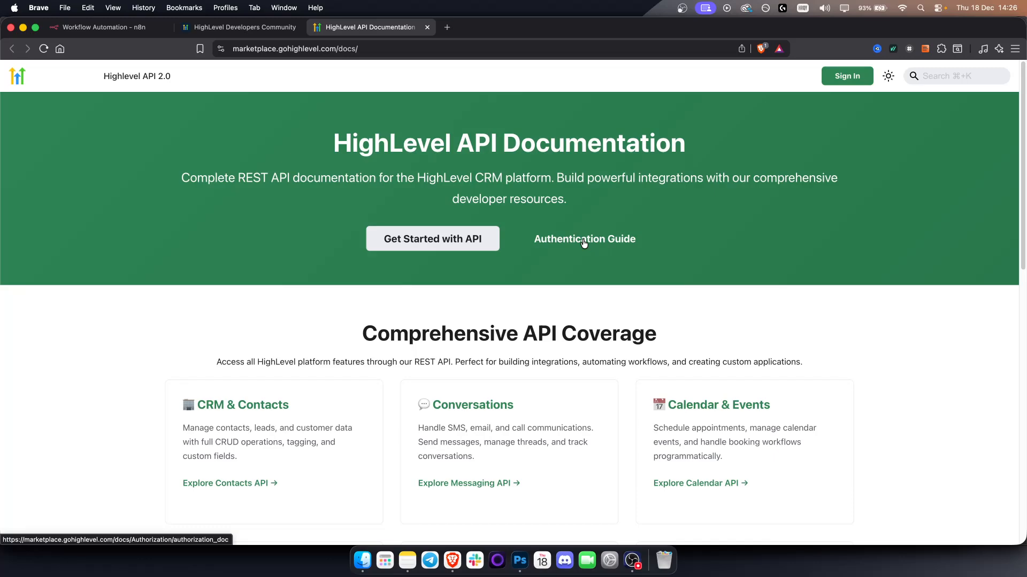
left_click(582, 242)
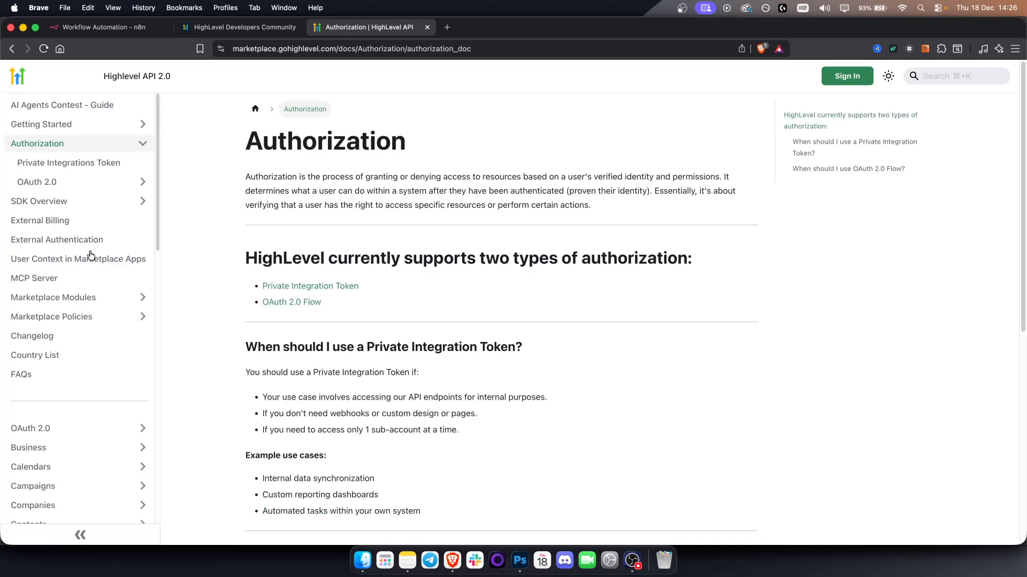
Search the HighLevel API documentation for "get contact" and open the Get Contact endpoint page.
left_click(973, 76)
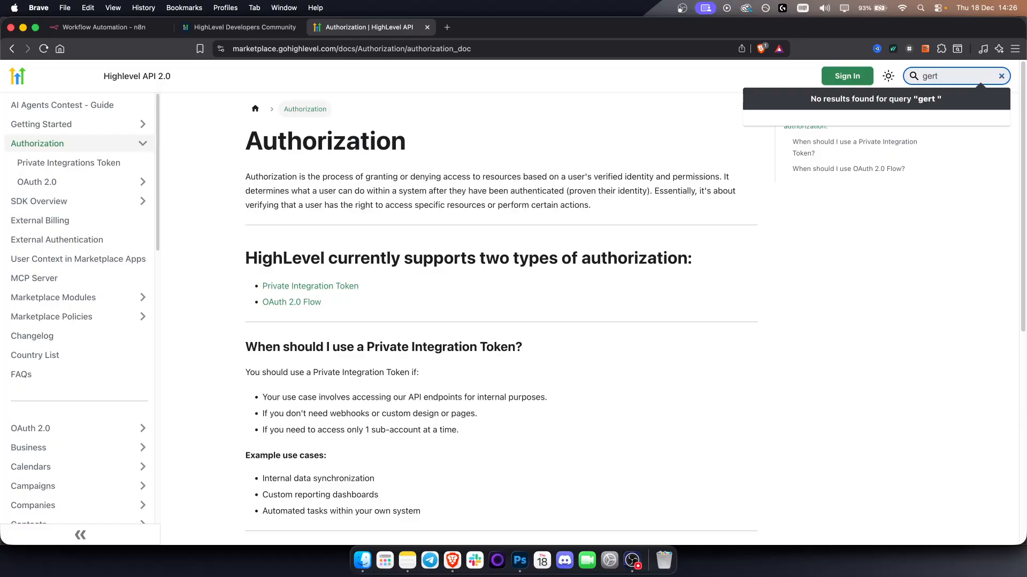
key("BackSpace")
key("BackSpace")
type("t contact")
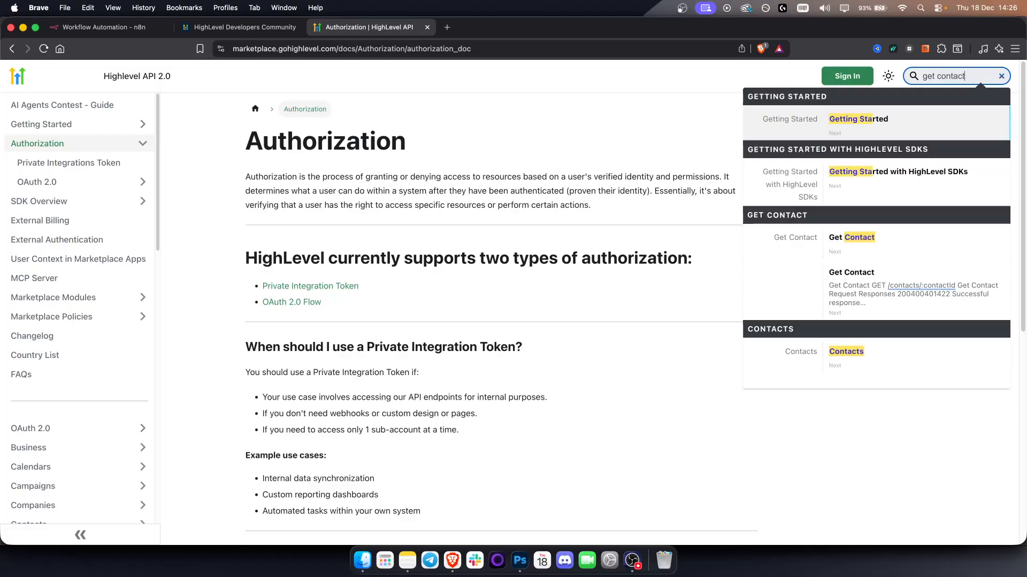
left_click(835, 237)
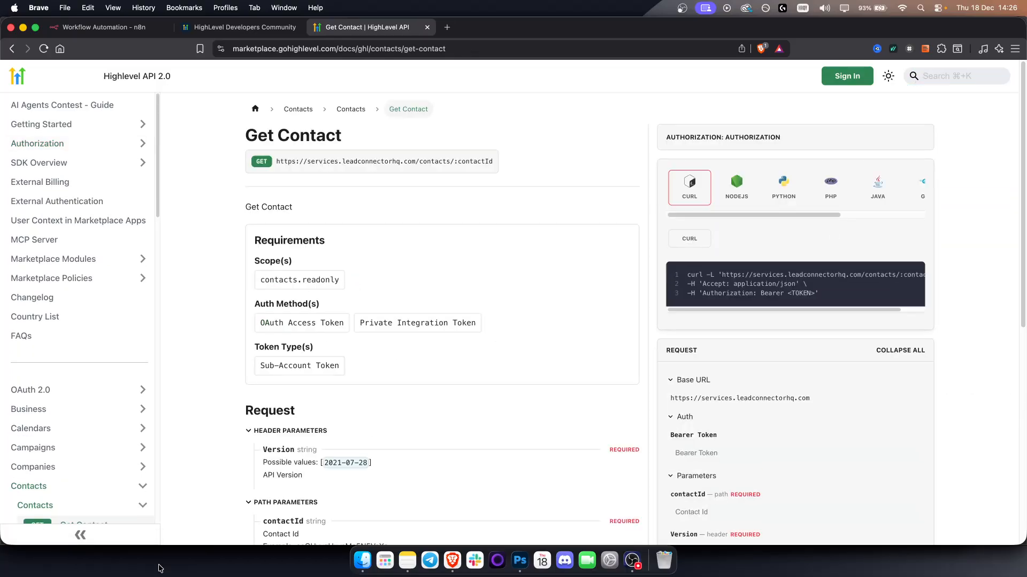
Copy the cURL example of the Get Contact endpoint from the API documentation.
scroll(147, 385, "down", 8)
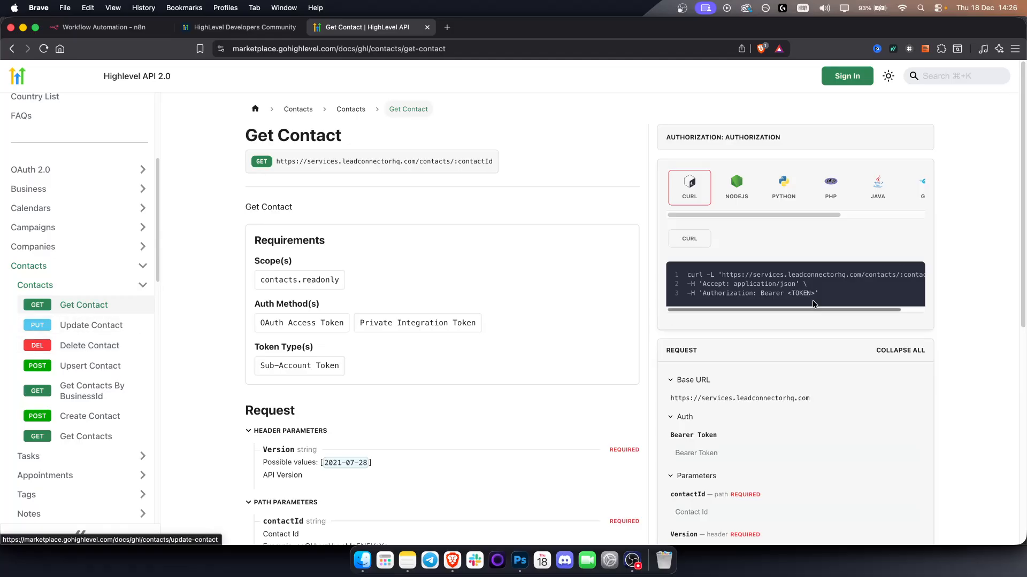
mouse_move(800, 275)
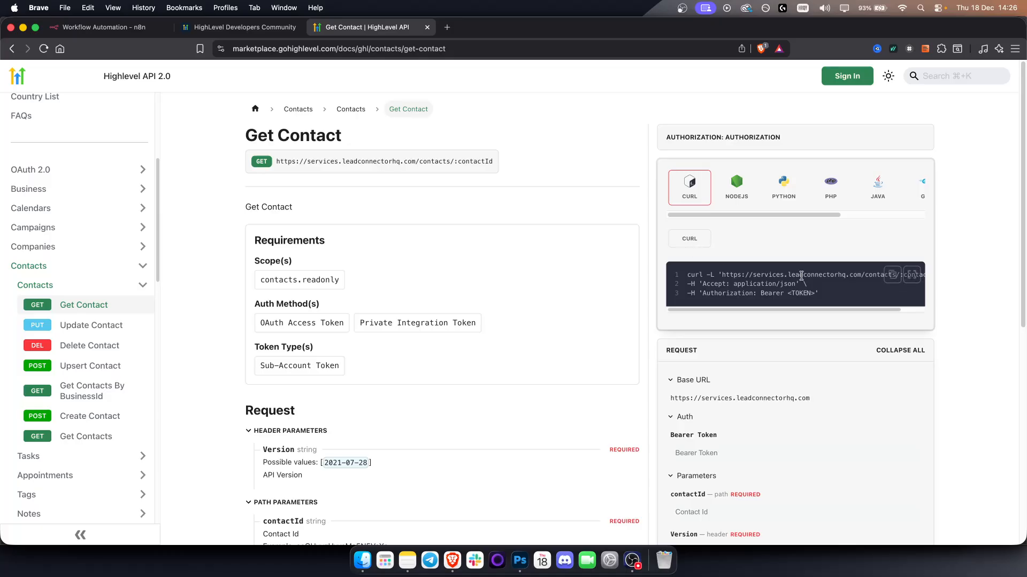
left_click(892, 275)
Import the copied Get Contact cURL command into the HTTP Request node in n8n, checking its URL, Accept header and <TOKEN> placeholder.
left_click(121, 31)
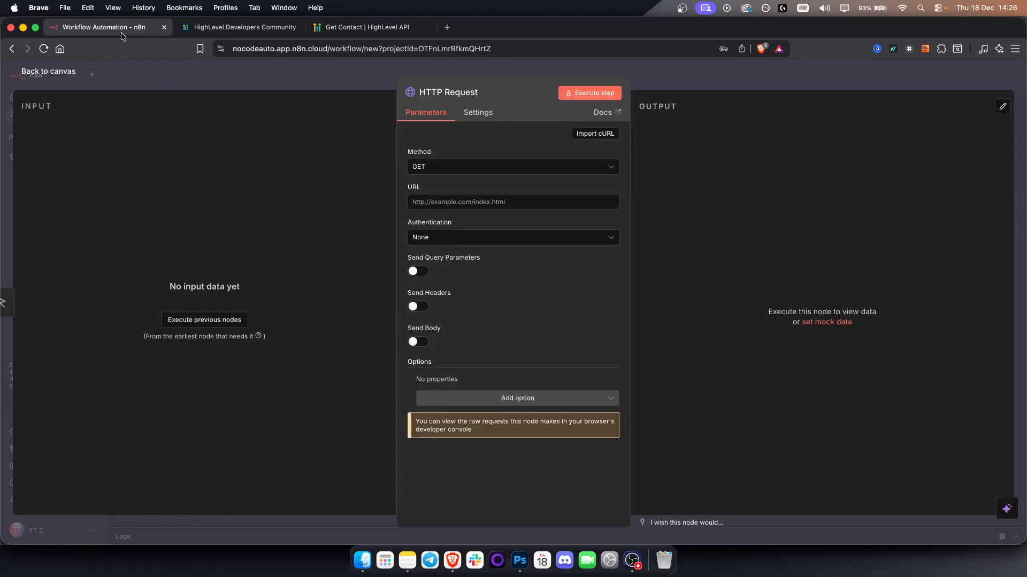
left_click(586, 136)
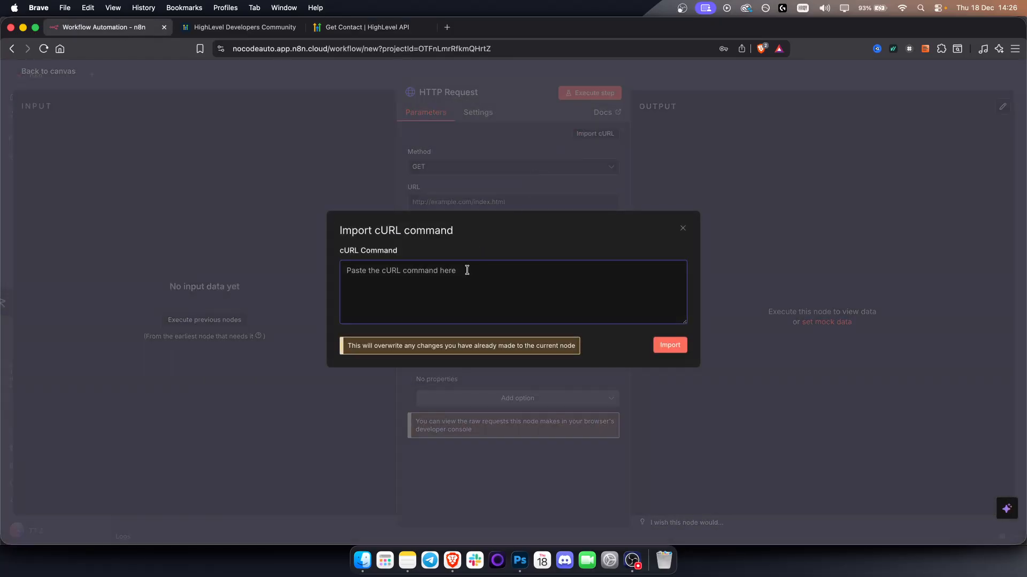
key("super+v")
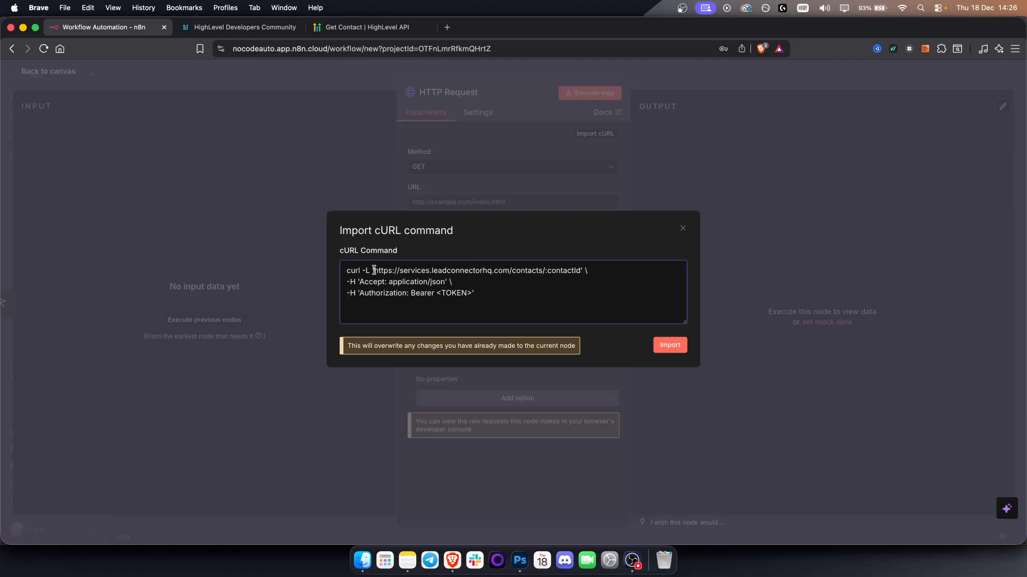
left_click_drag(374, 271, 584, 269)
left_click_drag(389, 282, 448, 282)
left_click(438, 298)
left_click_drag(359, 293, 473, 293)
left_click(407, 294)
left_click(664, 346)
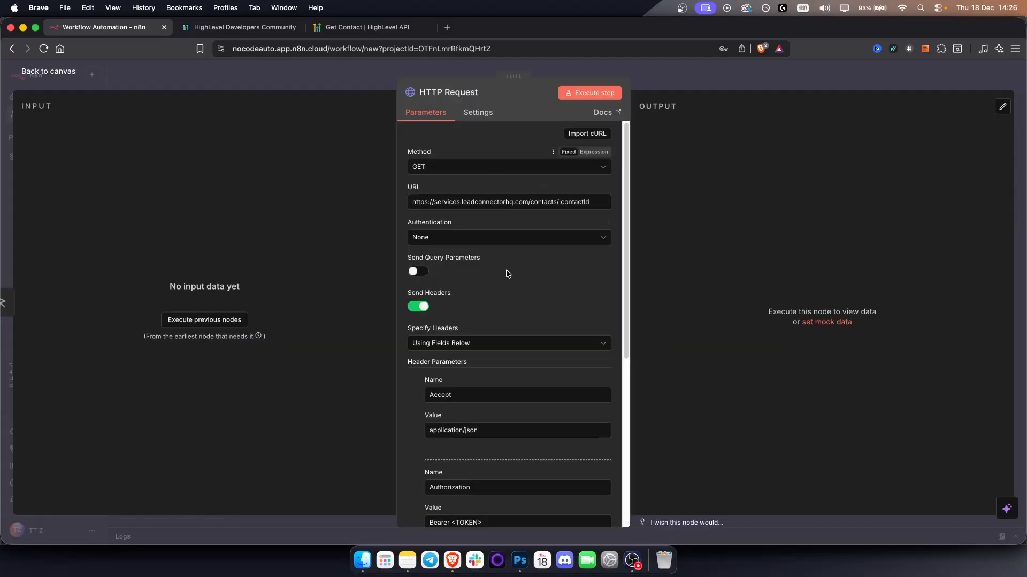
Select the <TOKEN> placeholder in the Authorization header value of the HTTP Request node.
scroll(508, 270, "down", 2)
scroll(508, 278, "down", 5)
left_click_drag(482, 356, 449, 359)
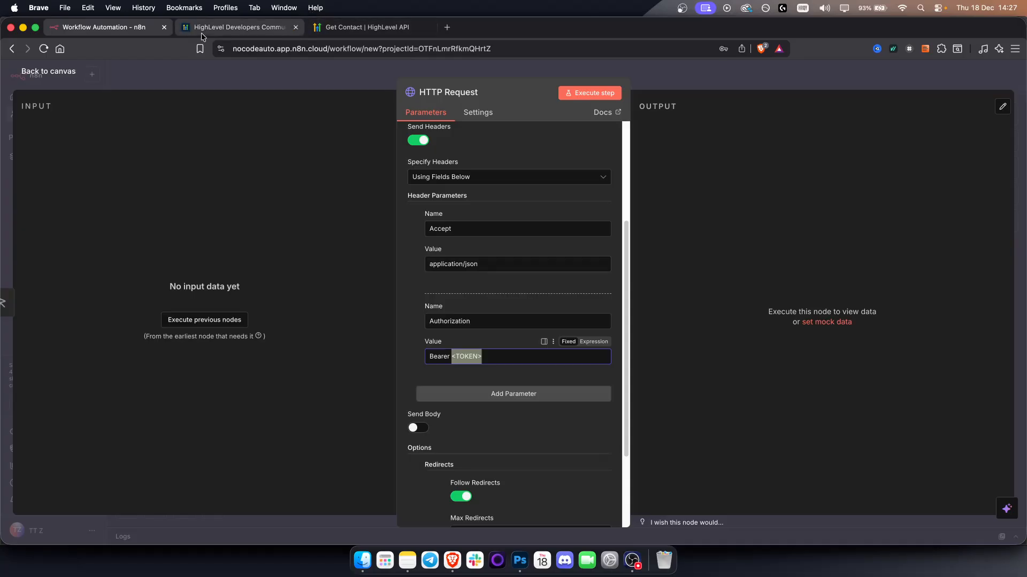
Examine the Bearer Token, contactId and Version request fields in the Get Contact documentation and return to n8n.
left_click(331, 33)
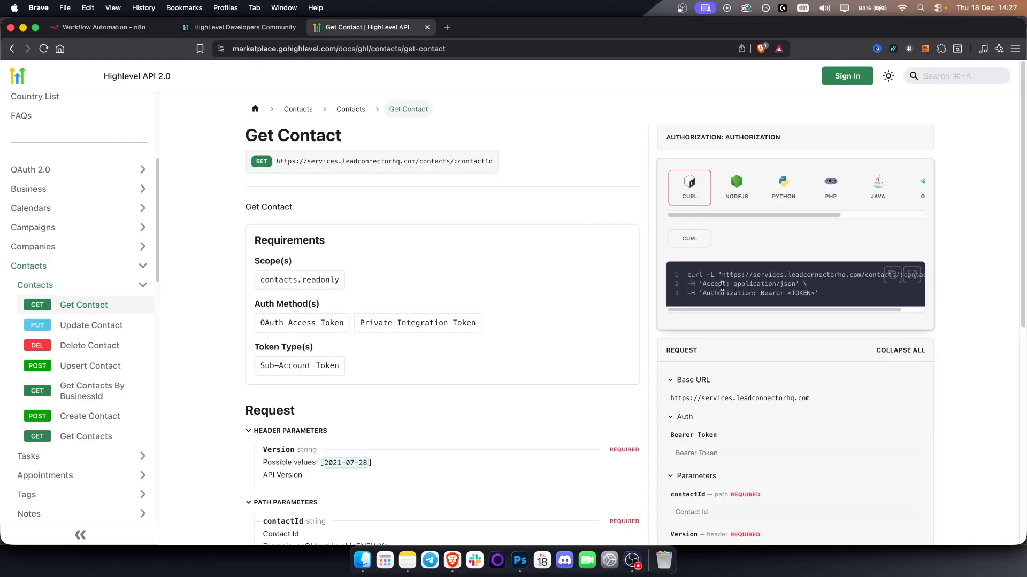
scroll(703, 420, "down", 2)
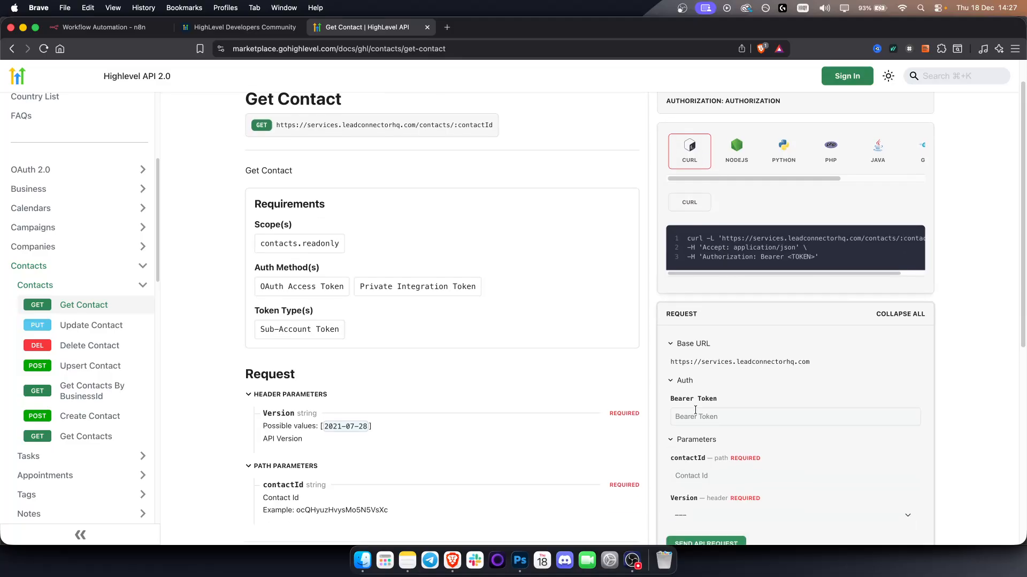
scroll(697, 414, "down", 1)
left_click(711, 391)
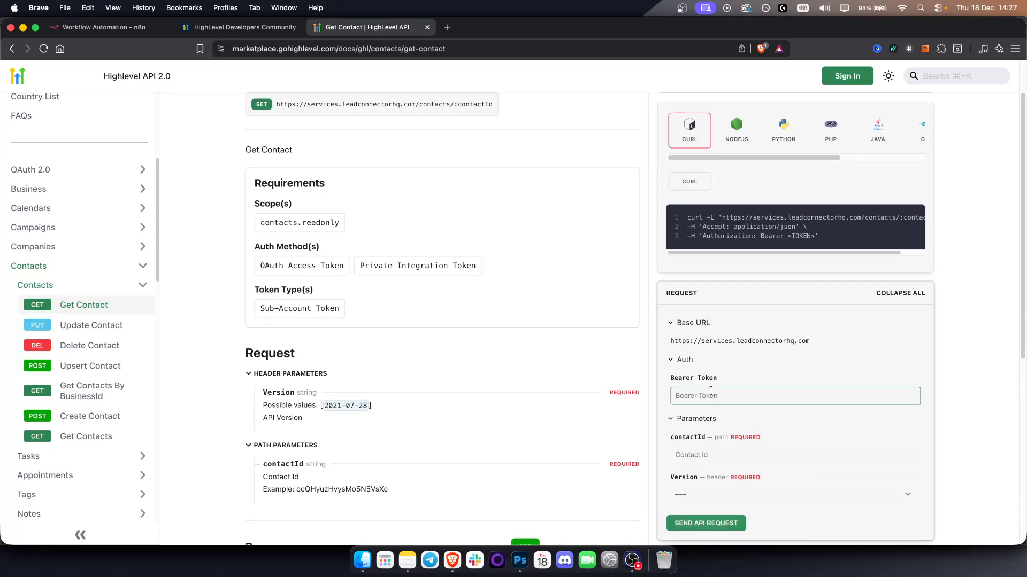
scroll(711, 392, "down", 1)
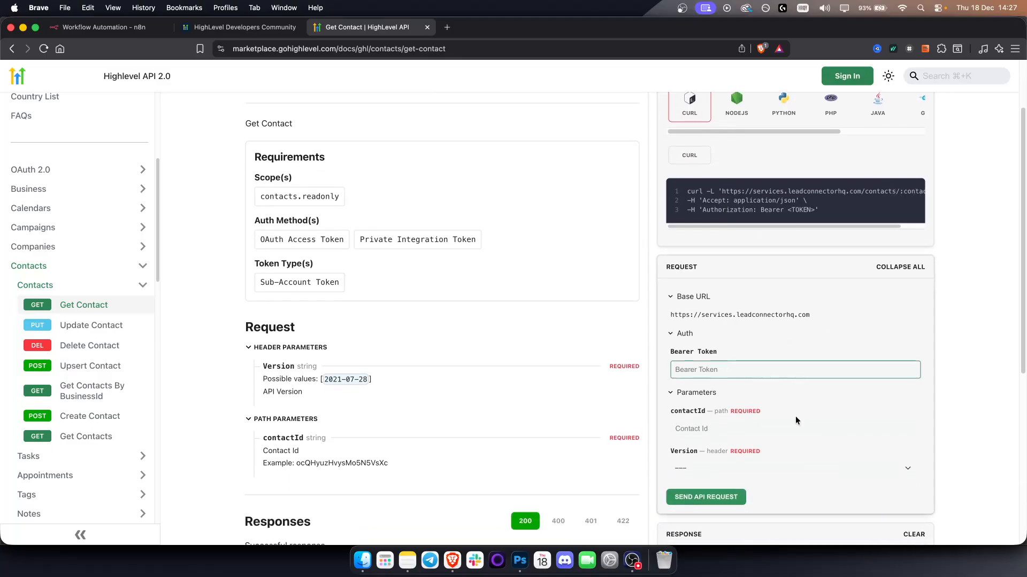
left_click(96, 27)
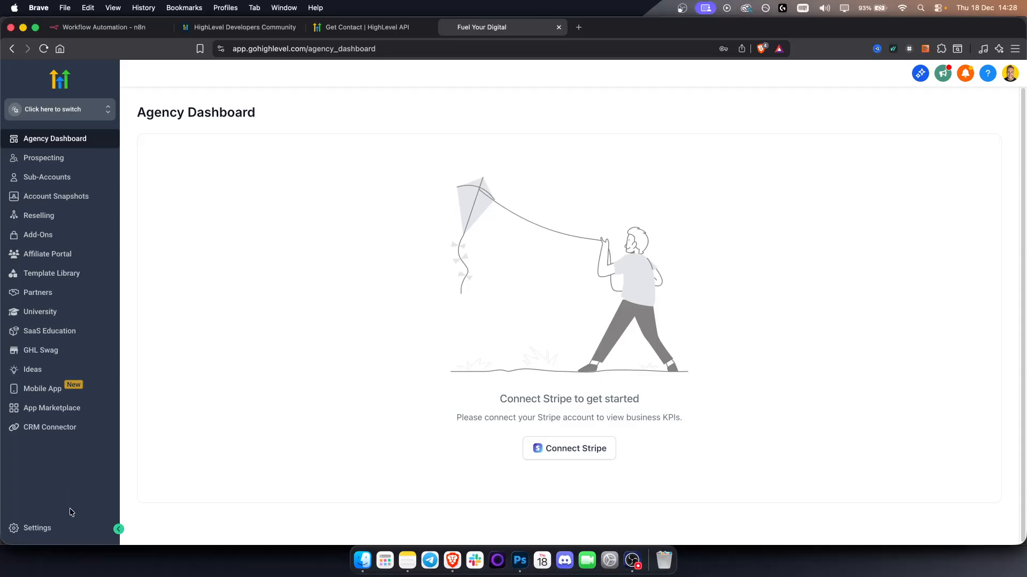
Open the Private Integrations page in the GoHighLevel agency settings.
left_click(37, 528)
left_click(56, 378)
scroll(51, 381, "down", 1)
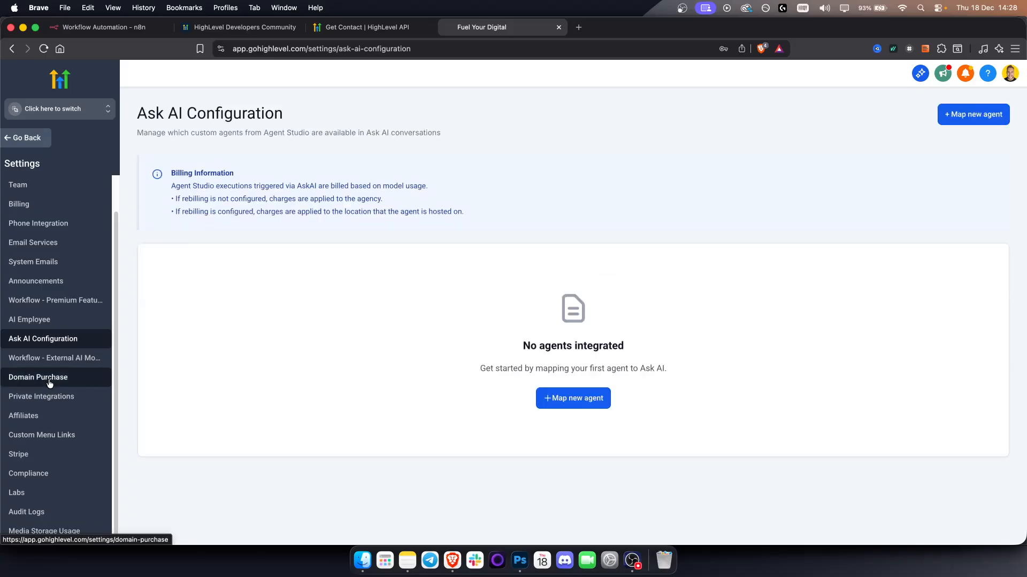
left_click(47, 399)
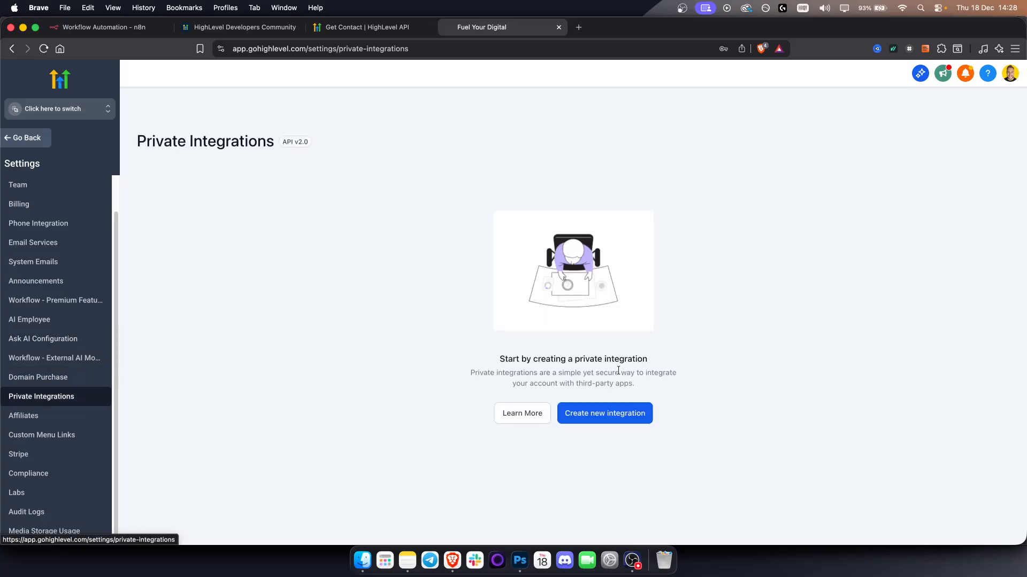
Start a new private integration named "test" and proceed to its scopes.
left_click(619, 416)
left_click(436, 322)
type("test")
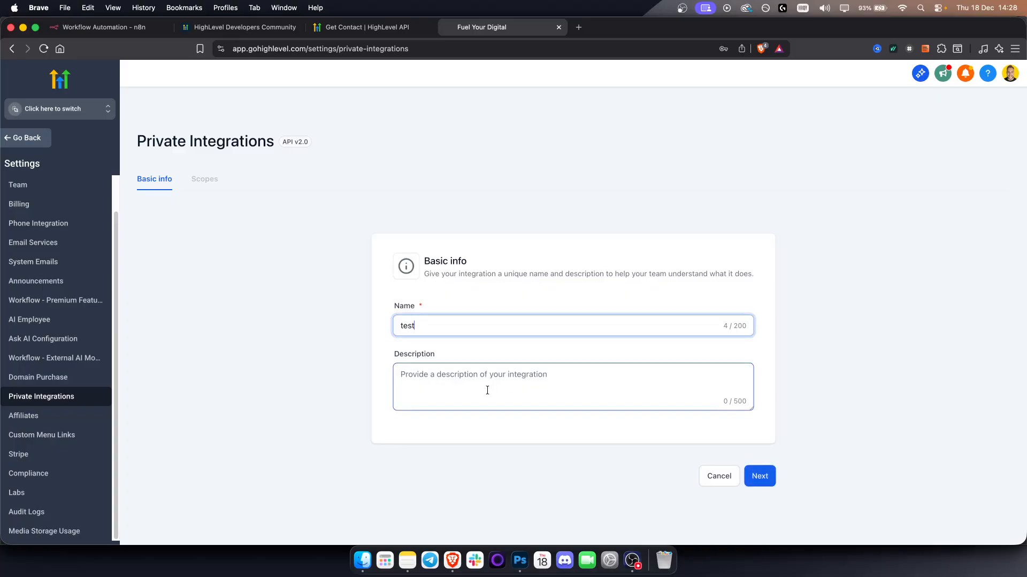
left_click(764, 476)
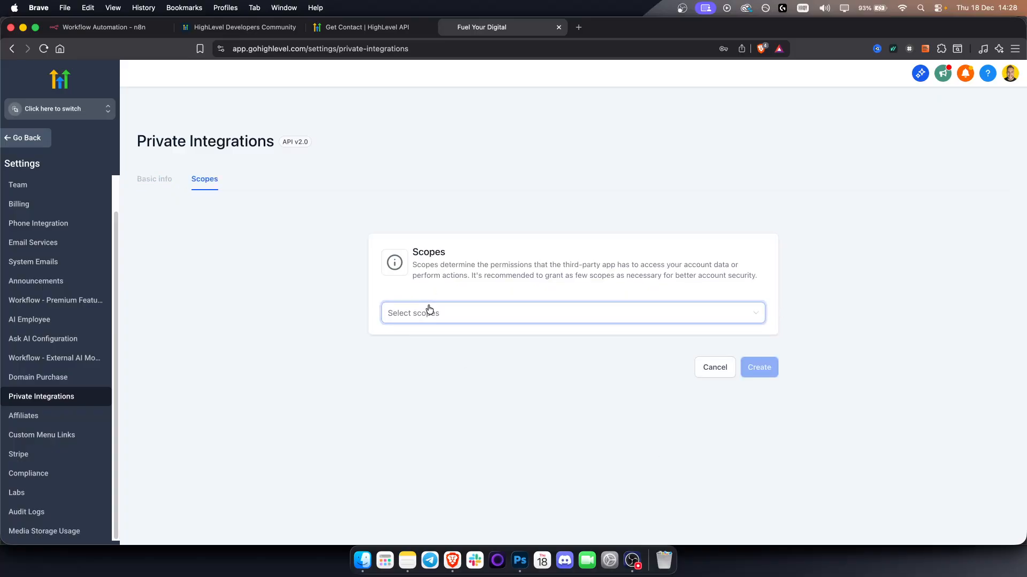
Grant the private integration all available scopes and create it, accepting the use of sensitive scopes.
left_click(429, 310)
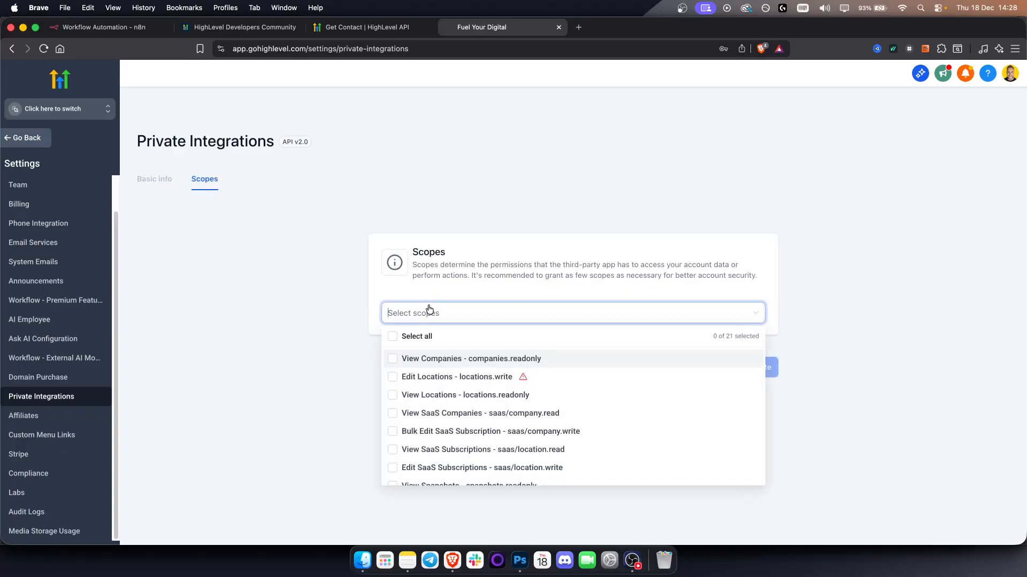
left_click(395, 339)
left_click(320, 326)
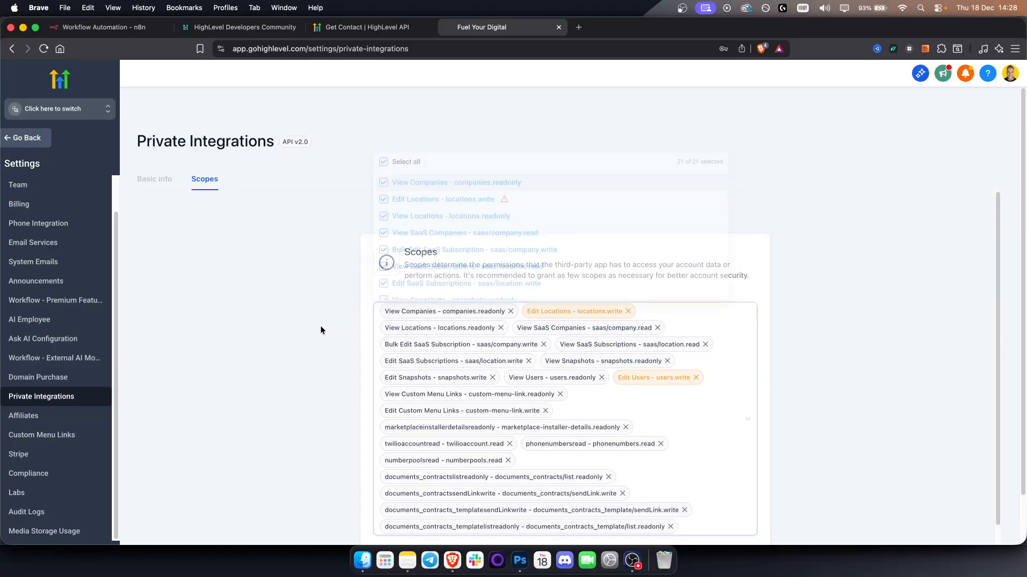
scroll(725, 365, "down", 2)
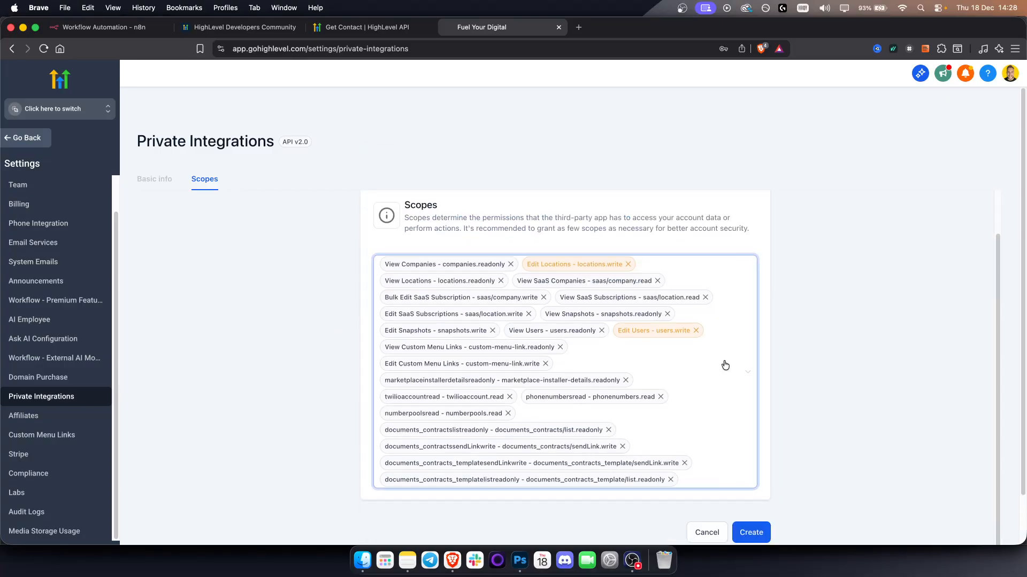
left_click(759, 532)
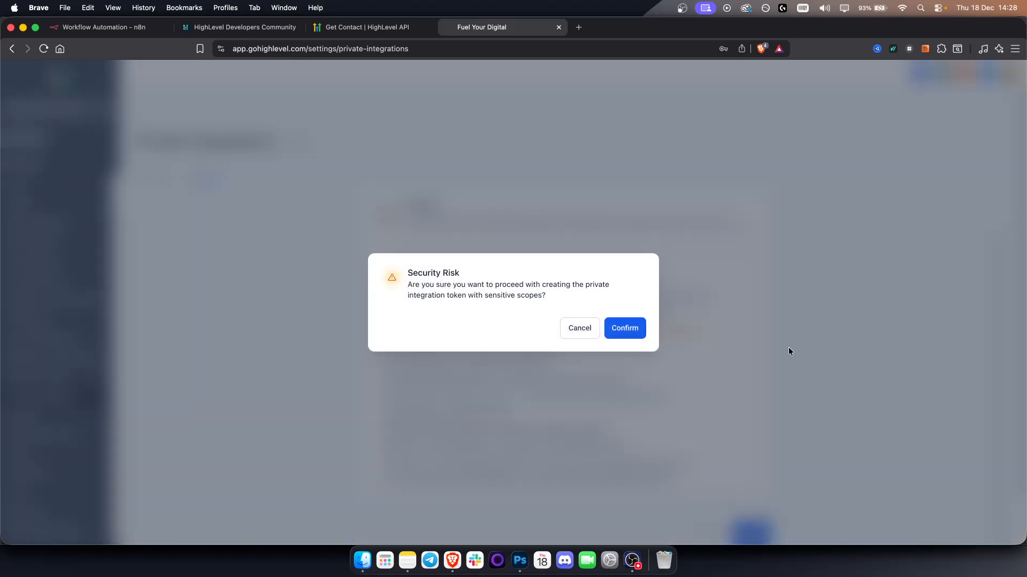
left_click(636, 328)
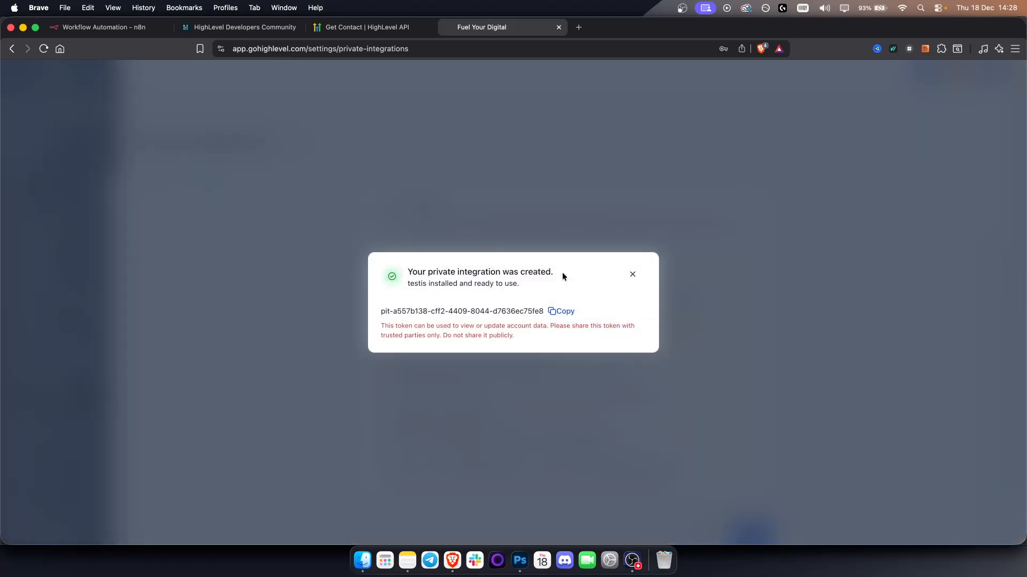
Copy the new private integration token and paste it in place of <TOKEN> in the HTTP Request node's Authorization header value.
left_click(554, 311)
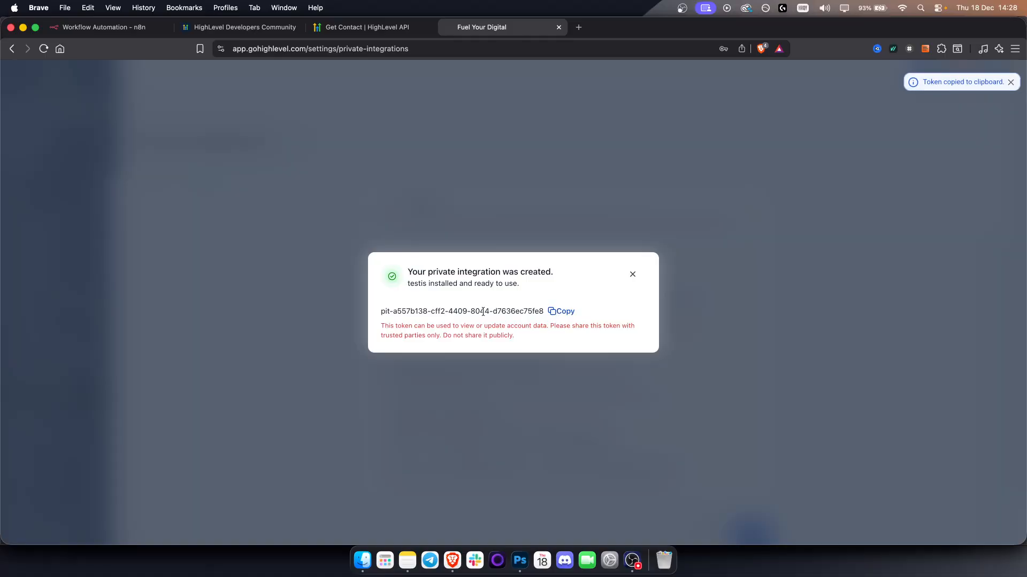
triple_click(418, 311)
right_click(419, 313)
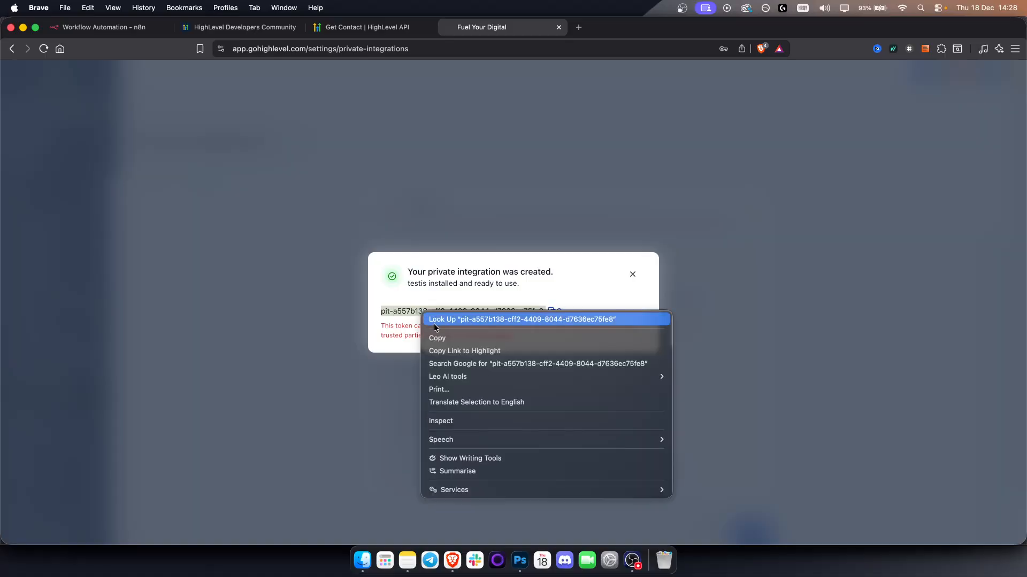
left_click(435, 338)
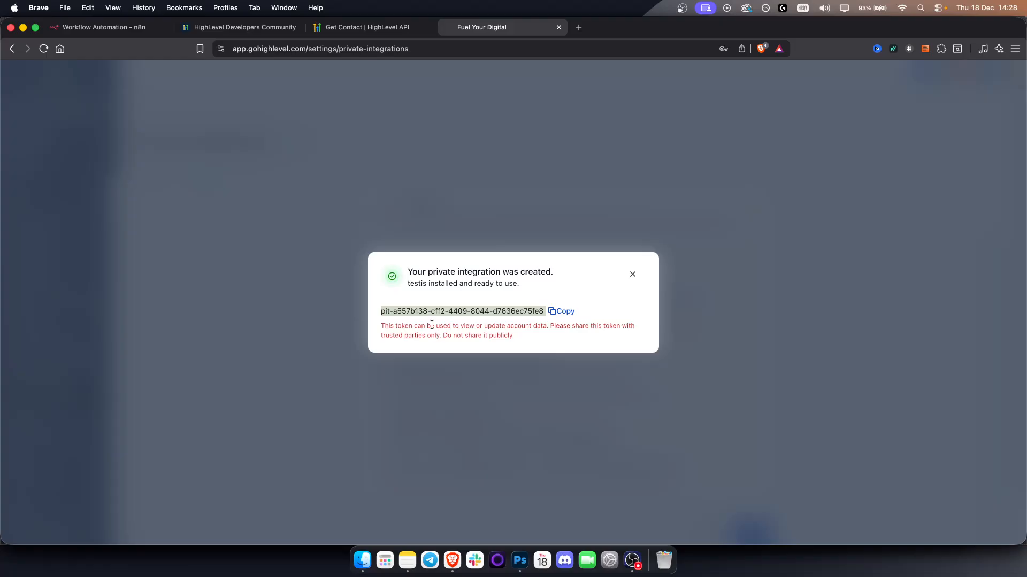
left_click(125, 31)
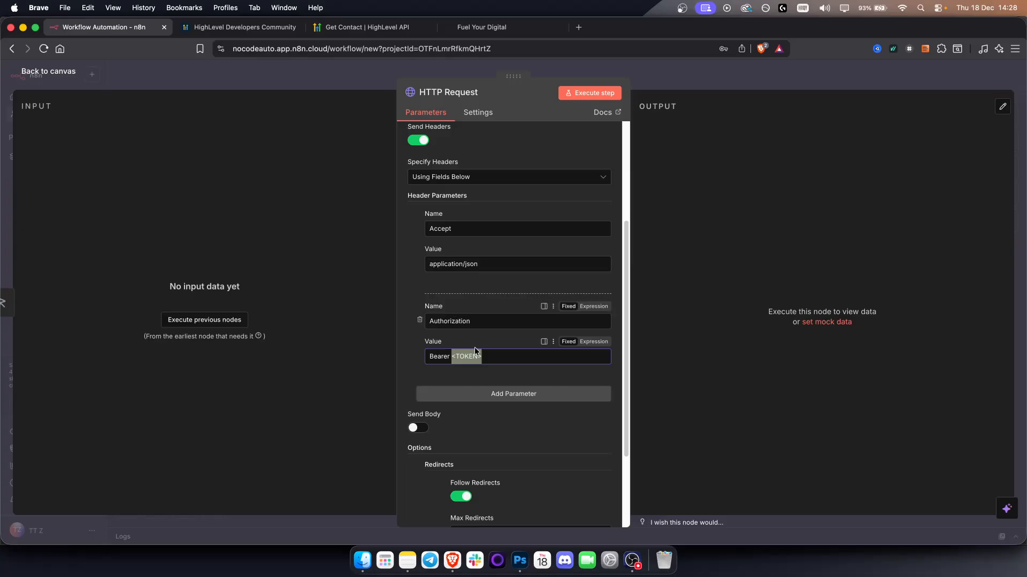
key("super+v")
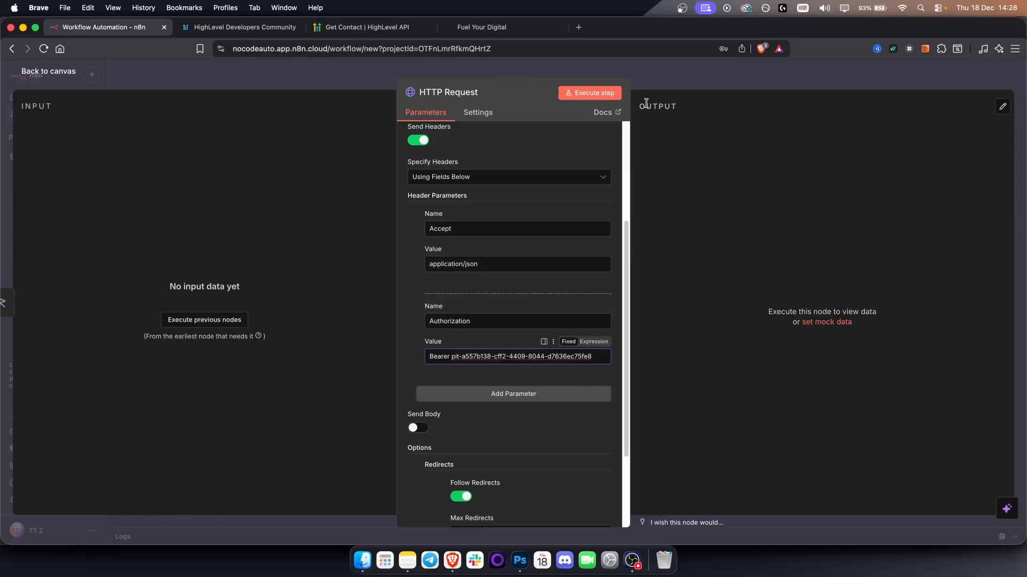
Execute the HTTP Request node and read the message in its output.
left_click(589, 93)
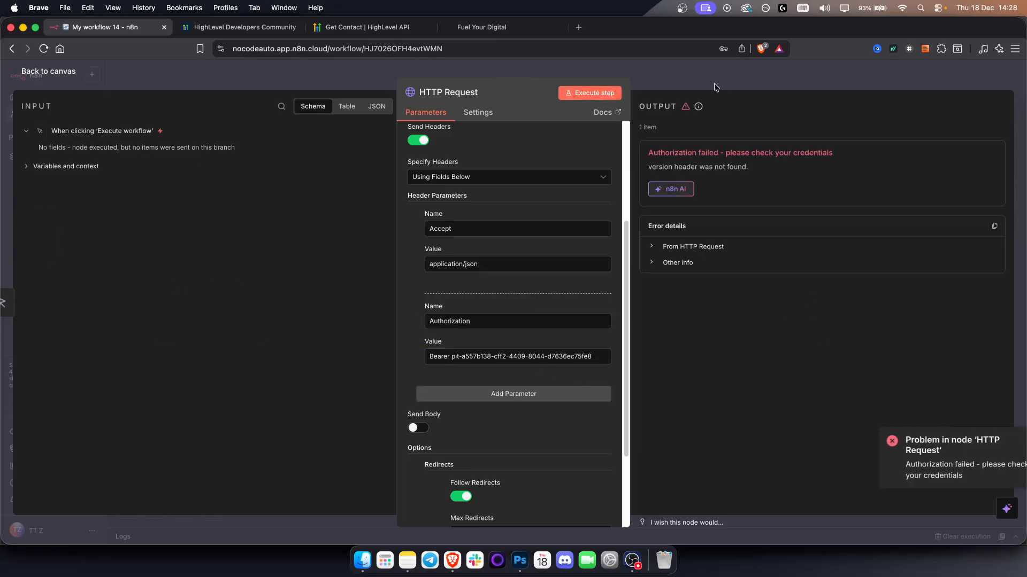
left_click_drag(725, 152, 826, 153)
left_click(815, 153)
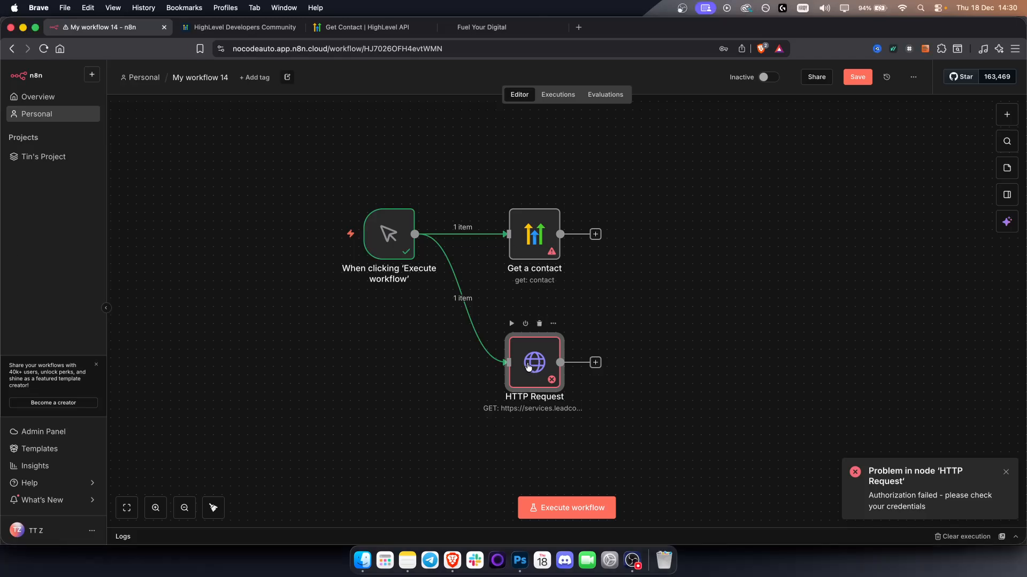
Reopen the HTTP Request node, examine the contactId placeholder in its URL, and return to the canvas.
double_click(529, 366)
left_click_drag(559, 204, 614, 202)
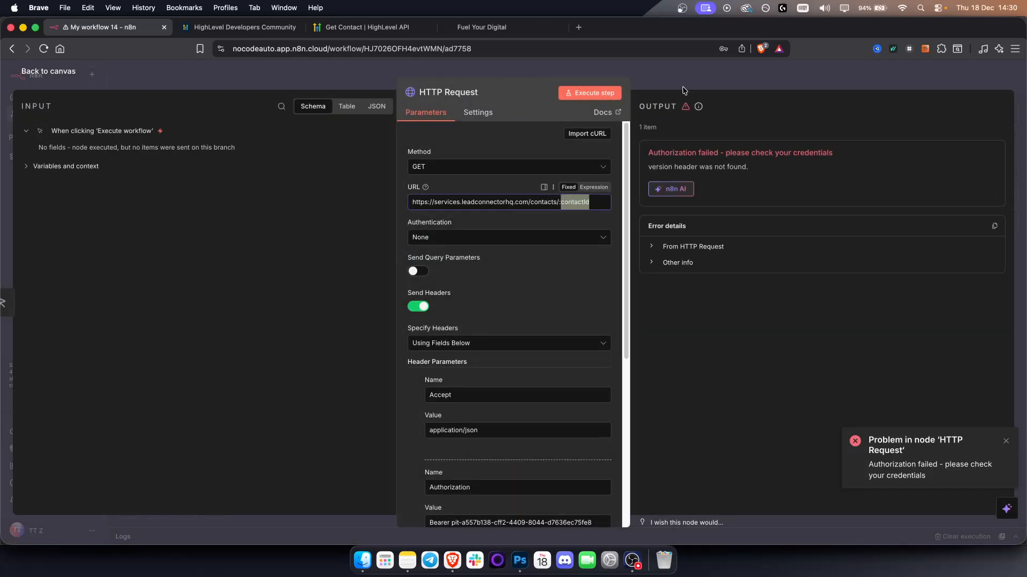
left_click(687, 62)
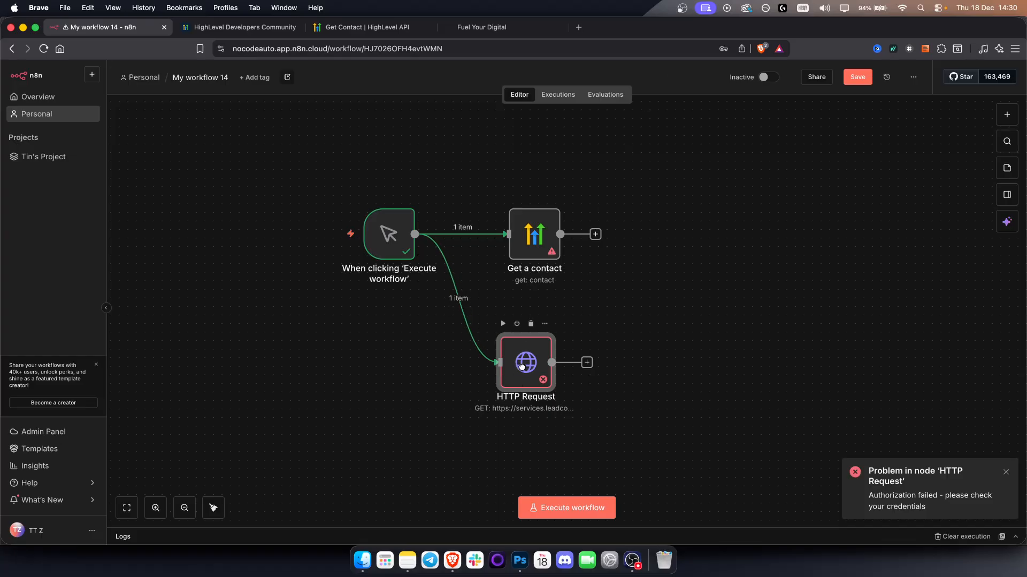
Rearrange the Get a contact and HTTP Request nodes so they sit evenly above and below the trigger node's level.
left_click_drag(521, 367, 521, 358)
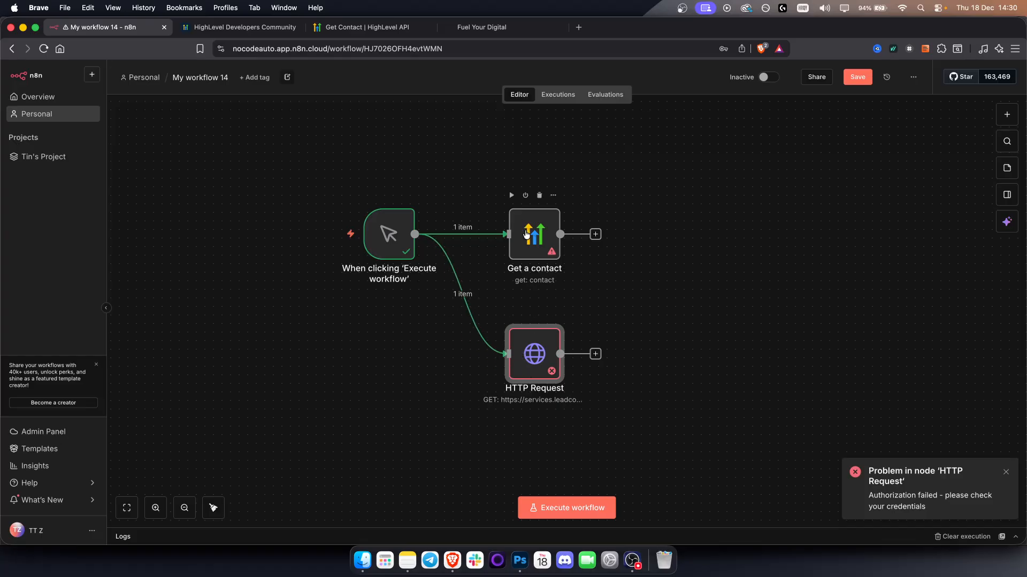
left_click_drag(527, 233, 526, 208)
left_click_drag(540, 355, 541, 312)
left_click_drag(642, 410, 355, 158)
left_click(353, 156)
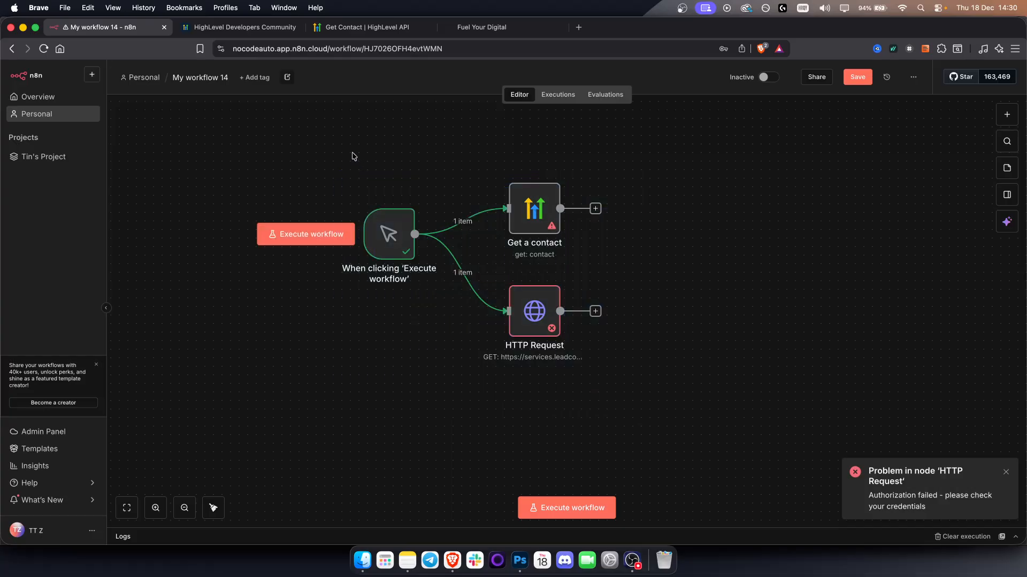